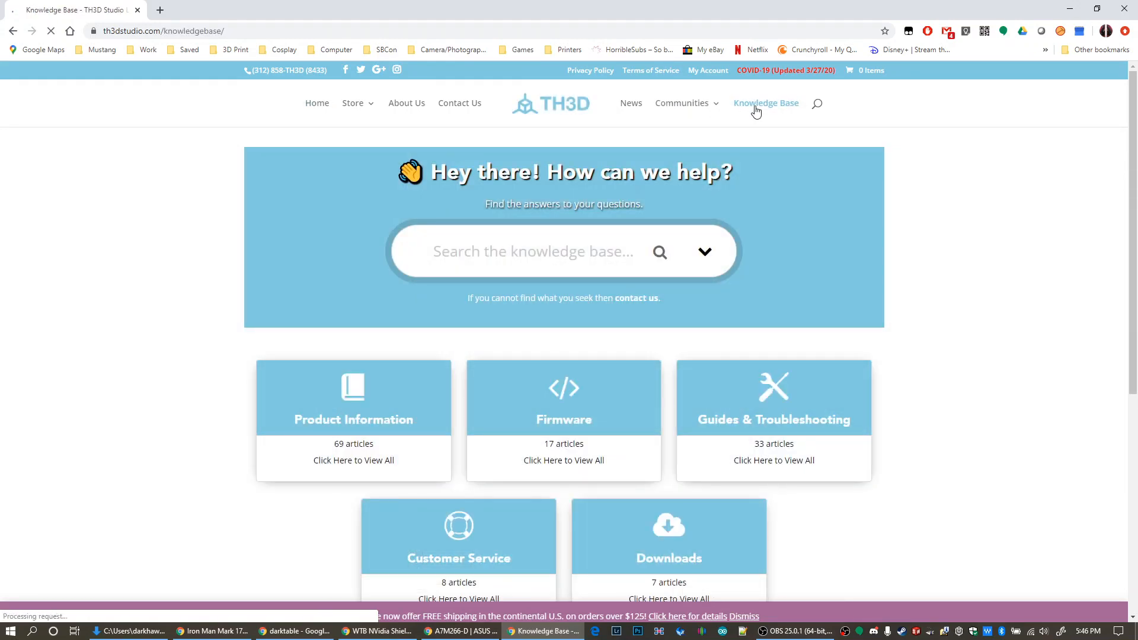
Open the TH3D Unified Firmware Package article in the knowledge base and download the latest firmware (U1.R2.A8)
scroll(225, 351, down, 2)
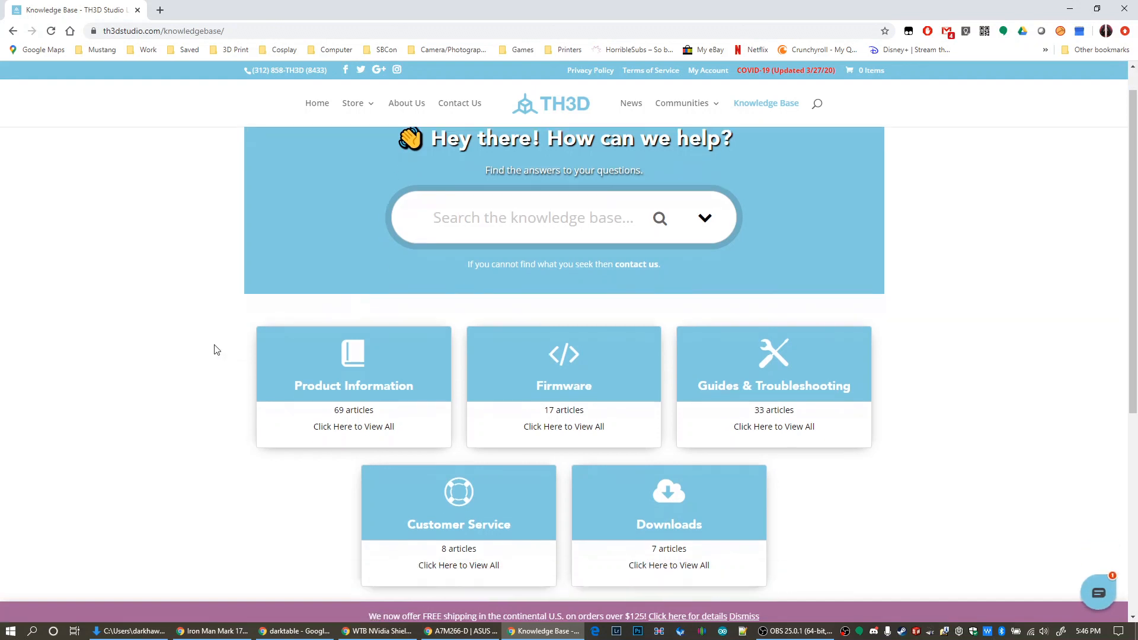
click(673, 412)
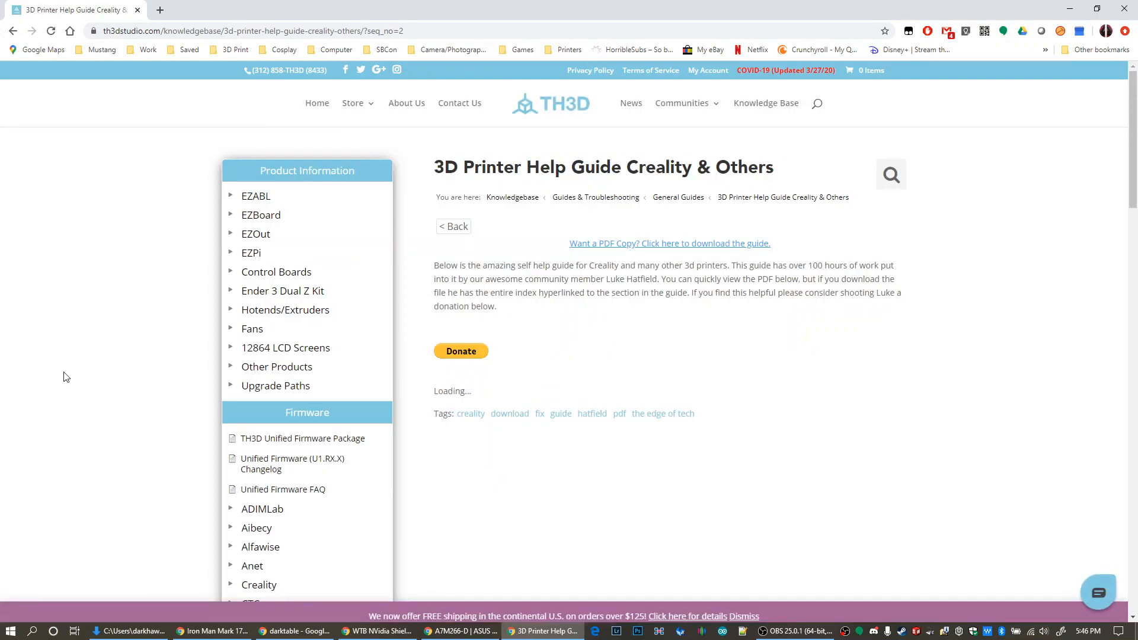
scroll(66, 378, down, 3)
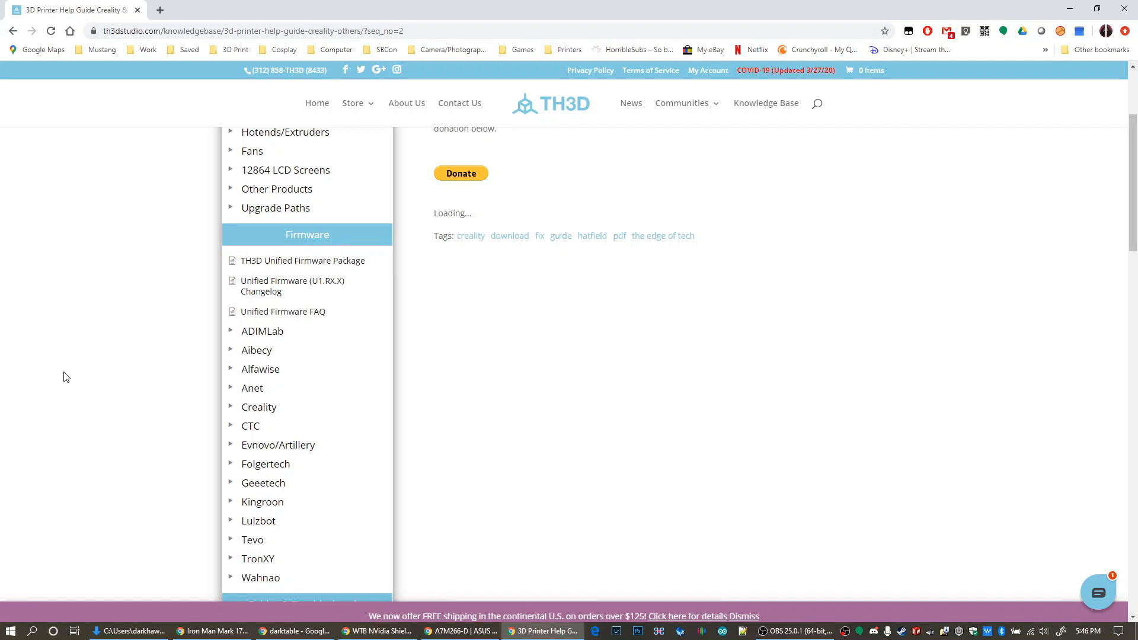
click(286, 265)
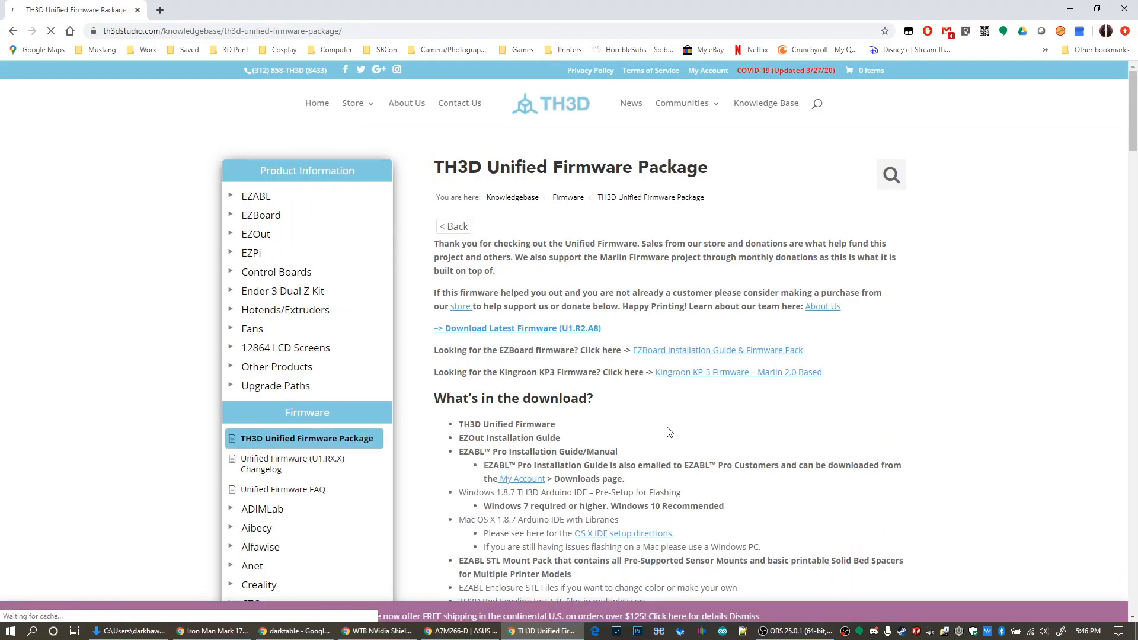
click(516, 330)
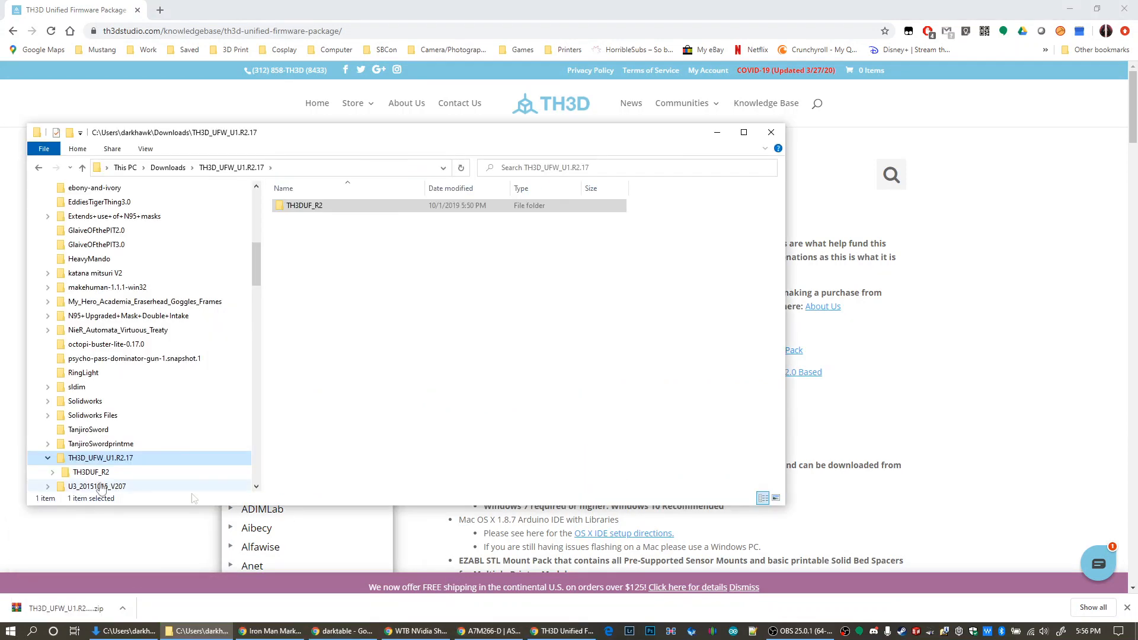
Extract TH3D_UFW_U1.R2.A8.zip in the Downloads folder into a folder of the same name
scroll(70, 406, up, 5)
click(69, 393)
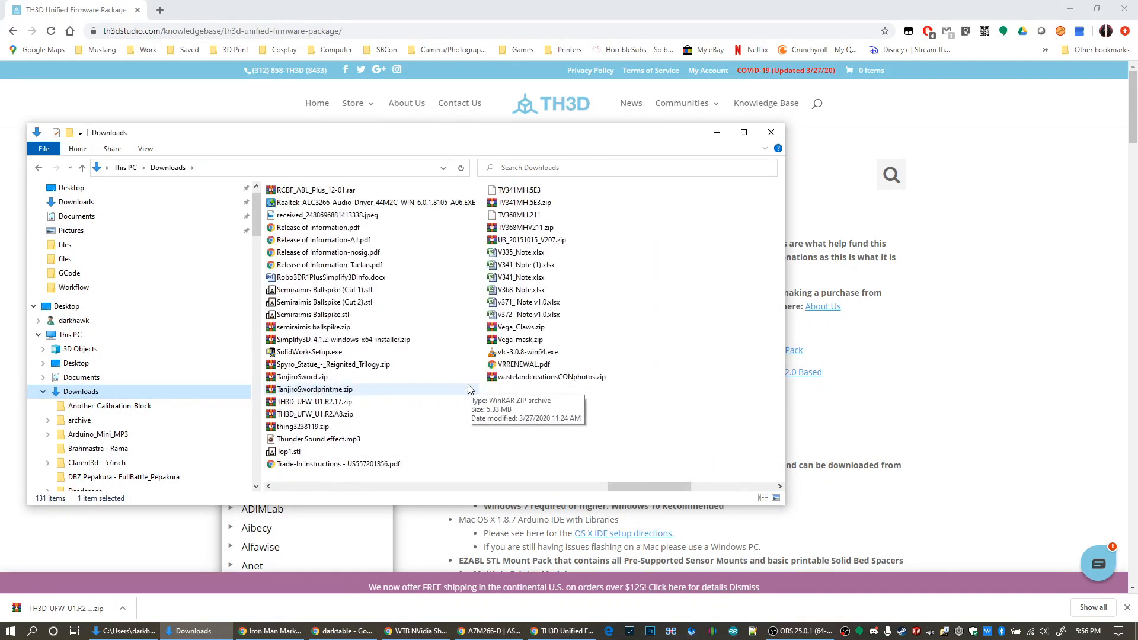
click(341, 414)
right_click(344, 417)
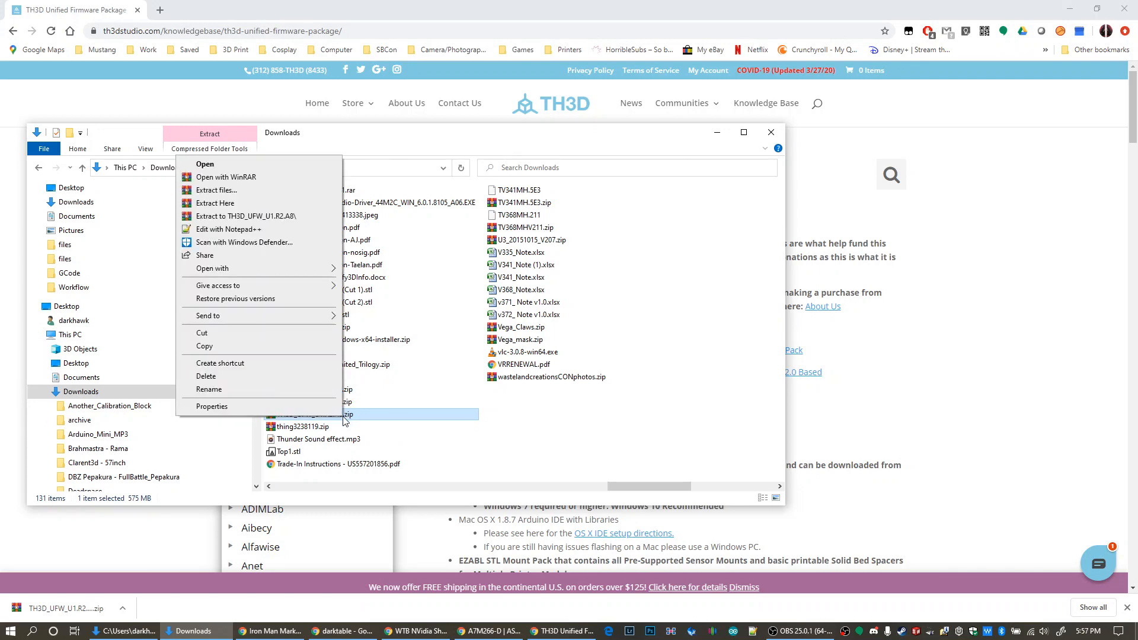
key(Escape)
mouse_move(442, 143)
mouse_down()
mouse_move(567, 560)
mouse_move(441, 122)
mouse_move(456, 126)
mouse_up()
right_click(355, 396)
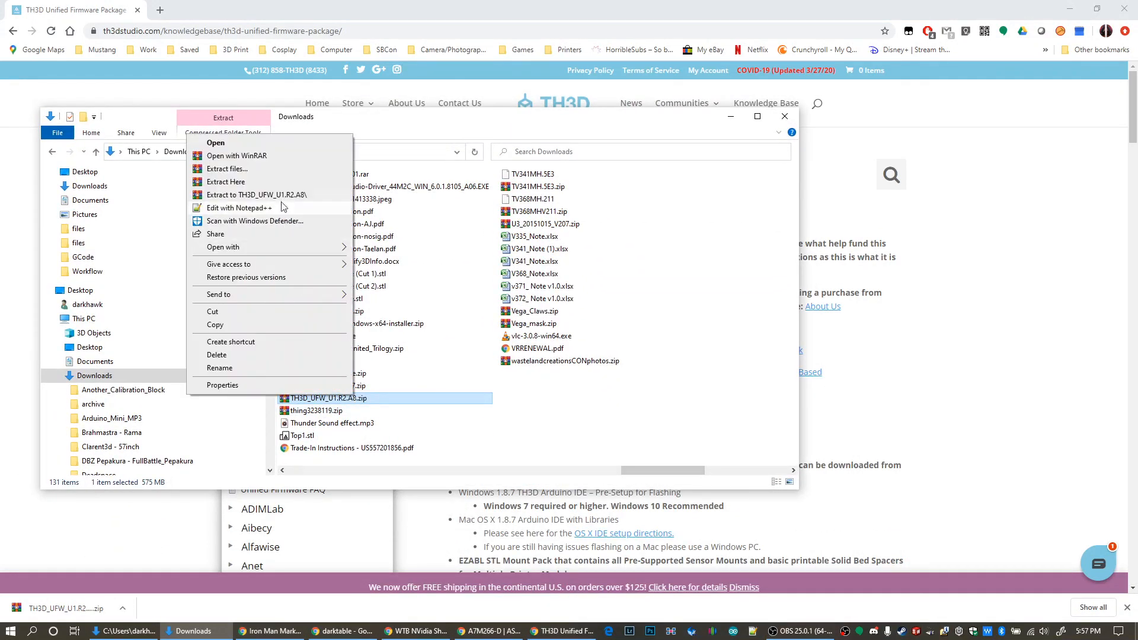
click(249, 195)
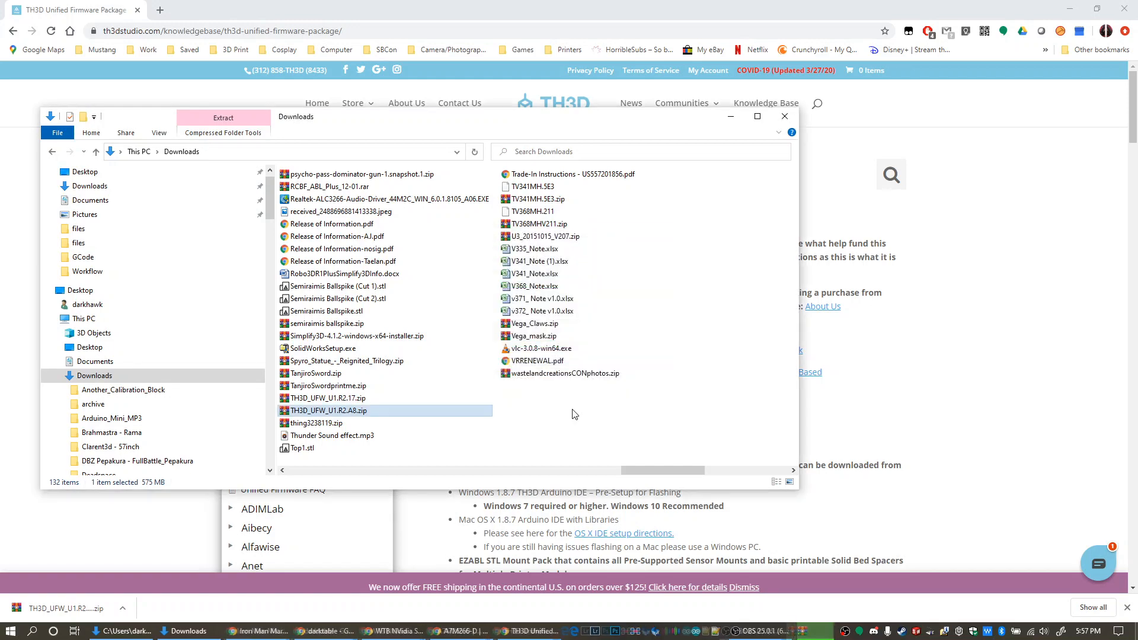
Open the TH3DUF_R2 folder inside the extracted TH3D_UFW_U1.R2.A8 folder in Downloads
click(391, 468)
scroll(391, 467, left, 5)
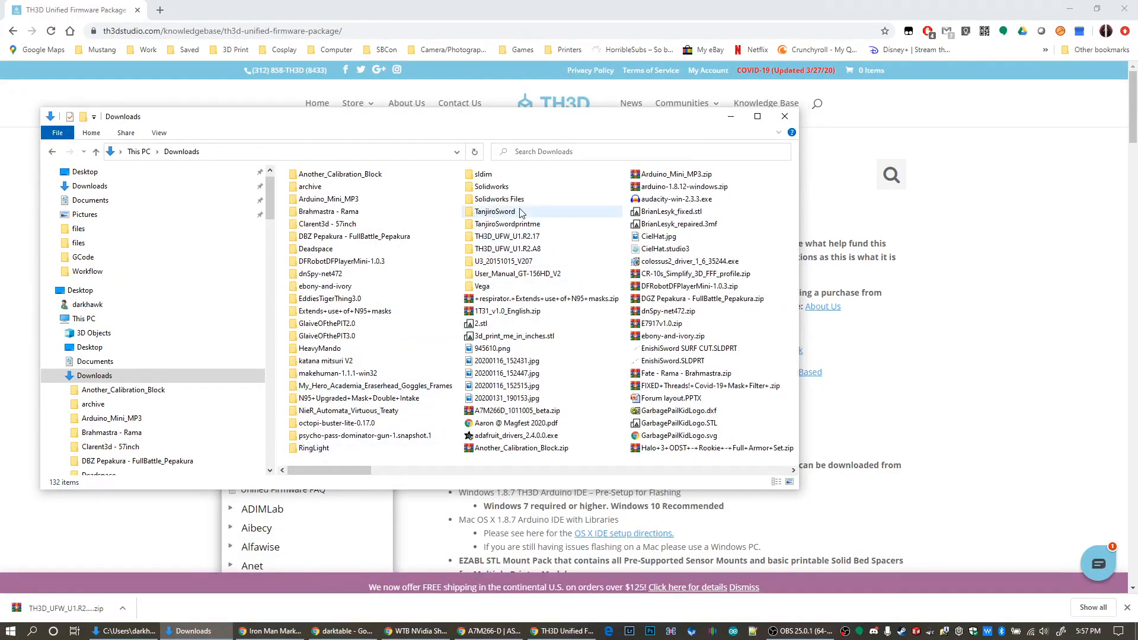
click(524, 252)
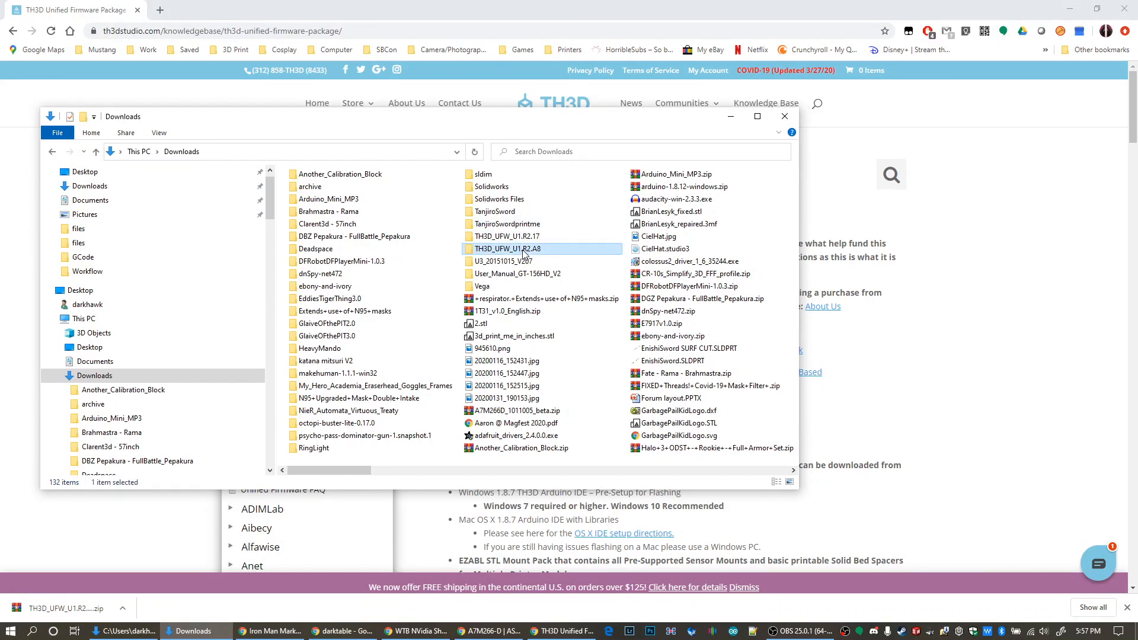
double_click(523, 250)
double_click(328, 189)
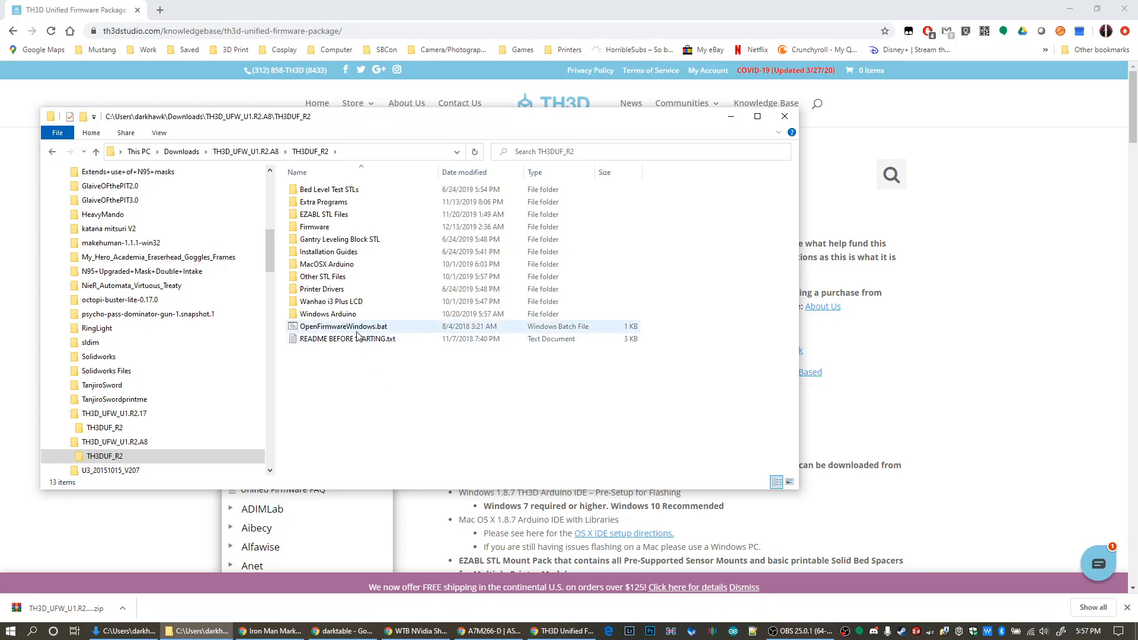
Examine the firmware package's contents, including the installation guides, firmware, bed level tests, extra programs and STL folders
click(349, 256)
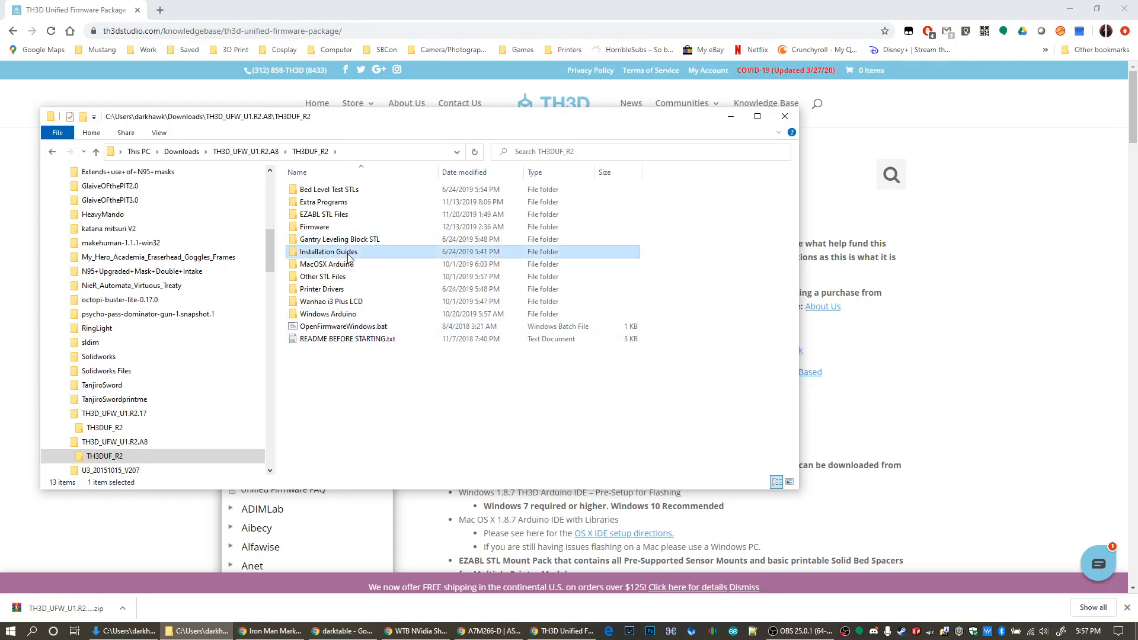
click(307, 229)
click(311, 217)
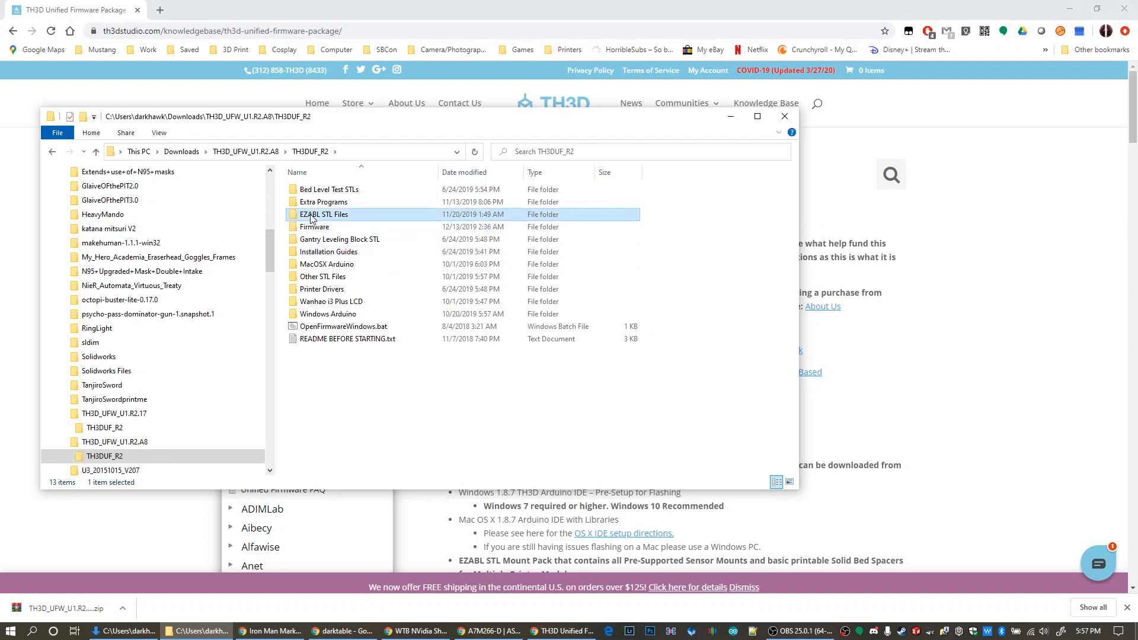
click(315, 191)
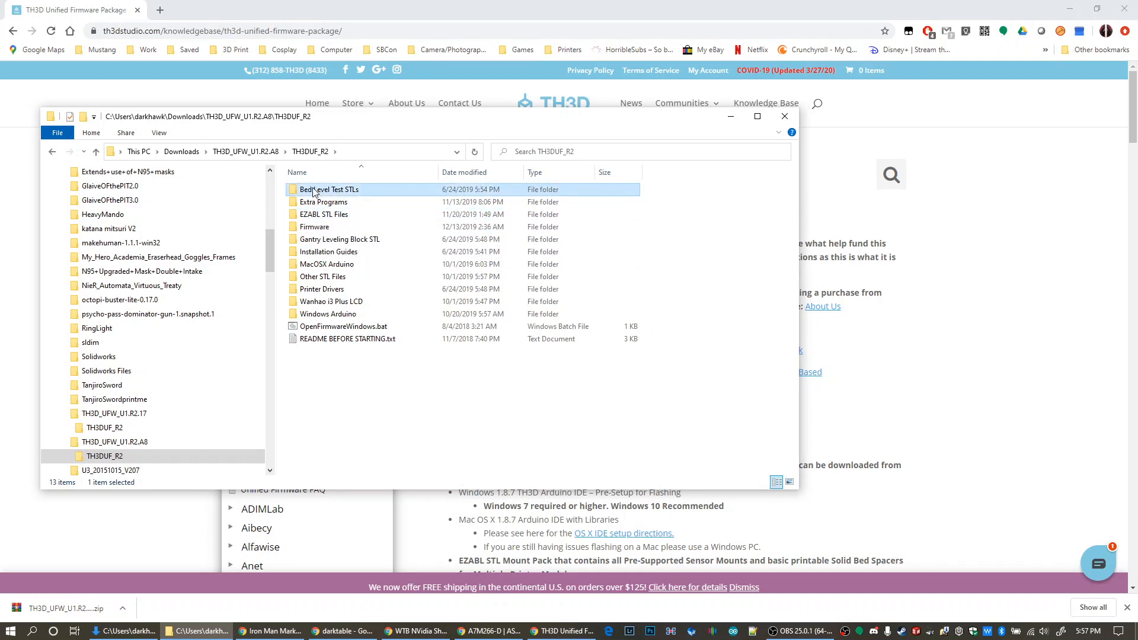
click(315, 205)
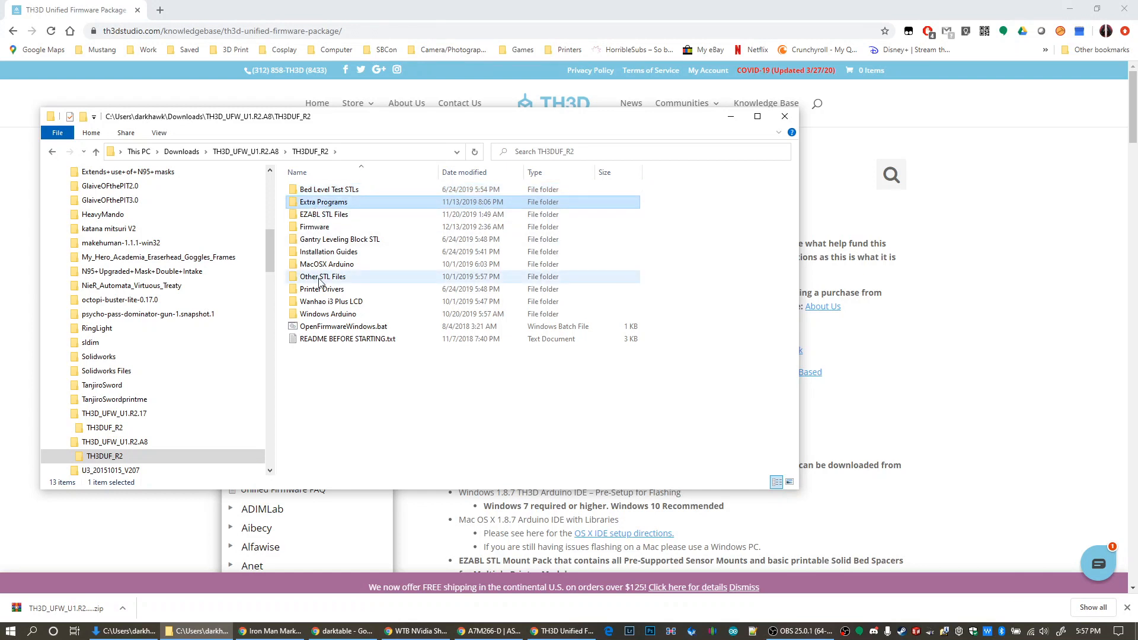
click(320, 279)
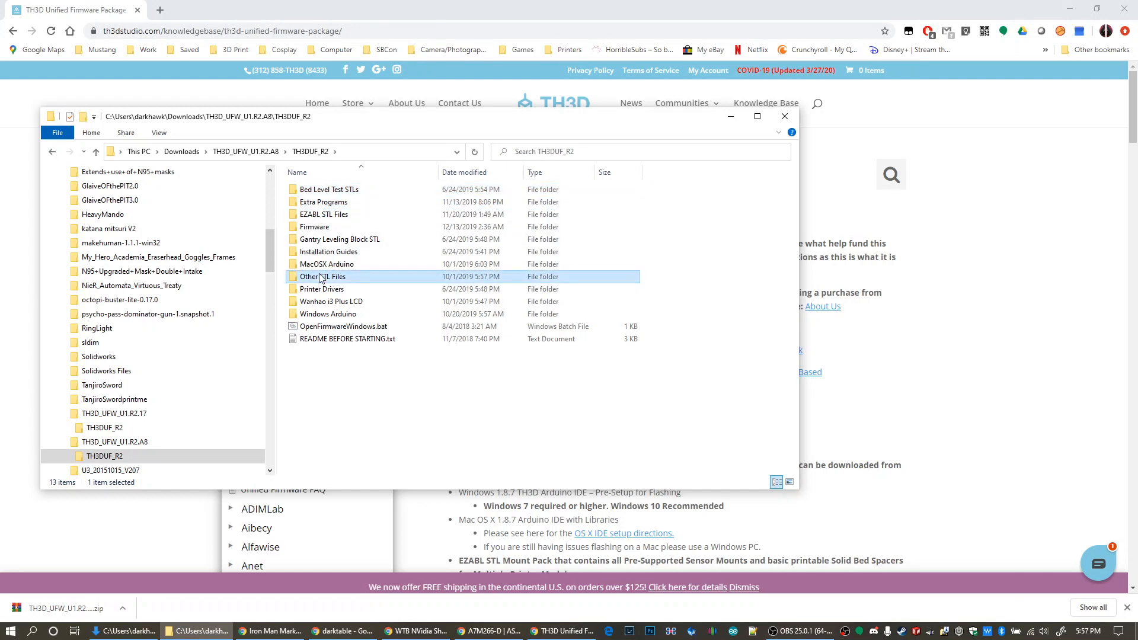
Open the EZABL probe mounts folder for the Creality CR-10, CR-10S, CR-20 and Ender 3 within EZABL STL Files
click(349, 216)
double_click(348, 216)
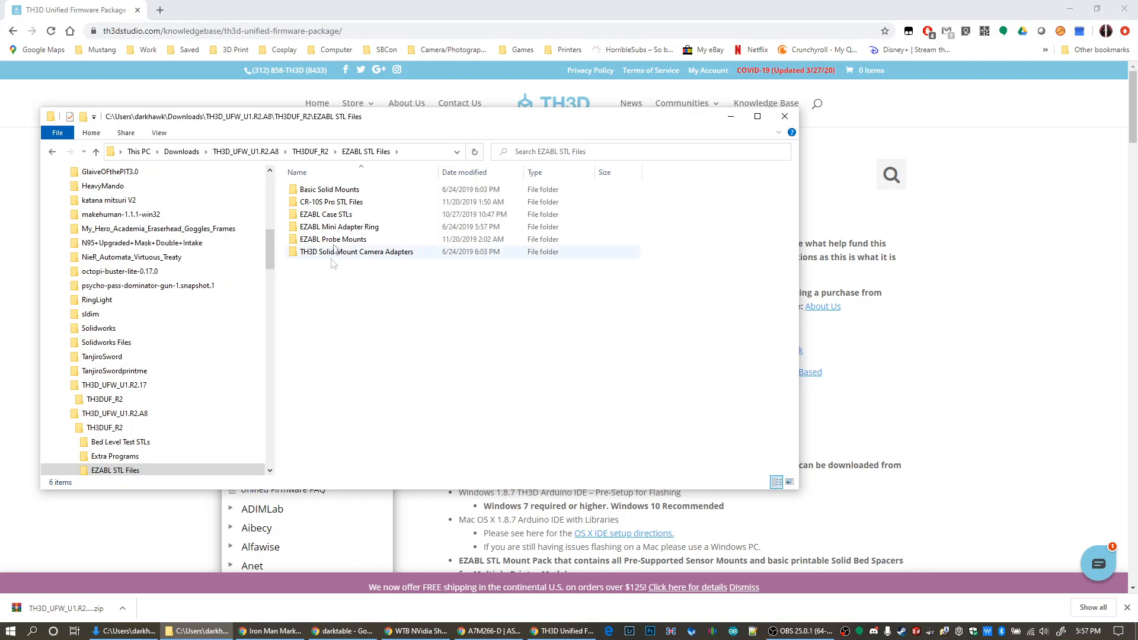
double_click(335, 240)
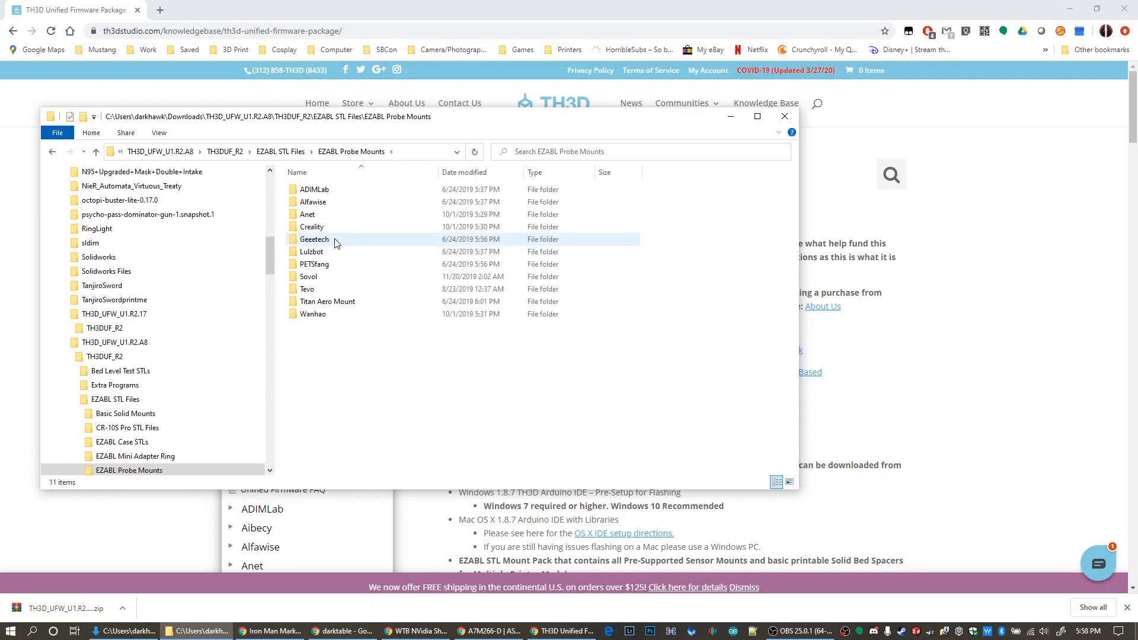
double_click(330, 228)
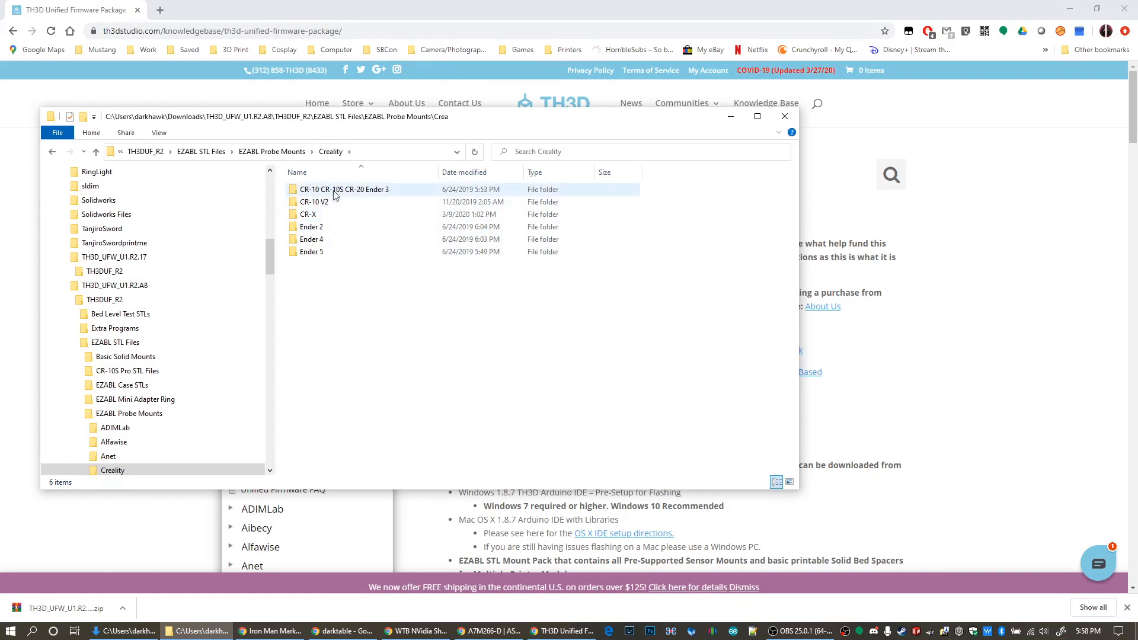
double_click(335, 190)
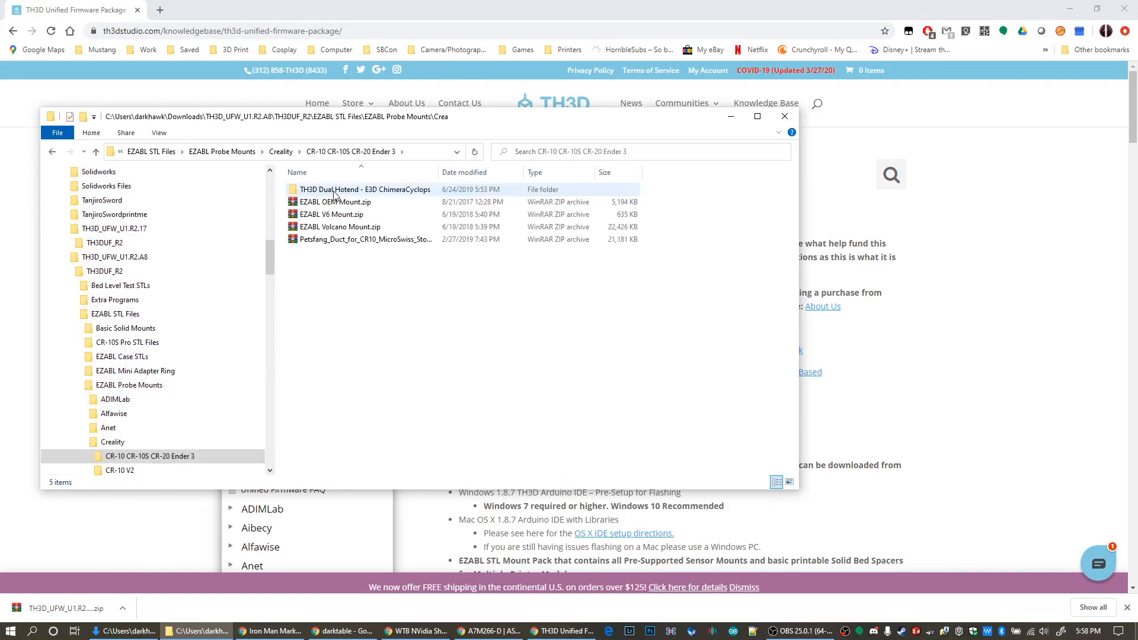
Extract EZABL Volcano Mount.zip into its own folder
click(361, 230)
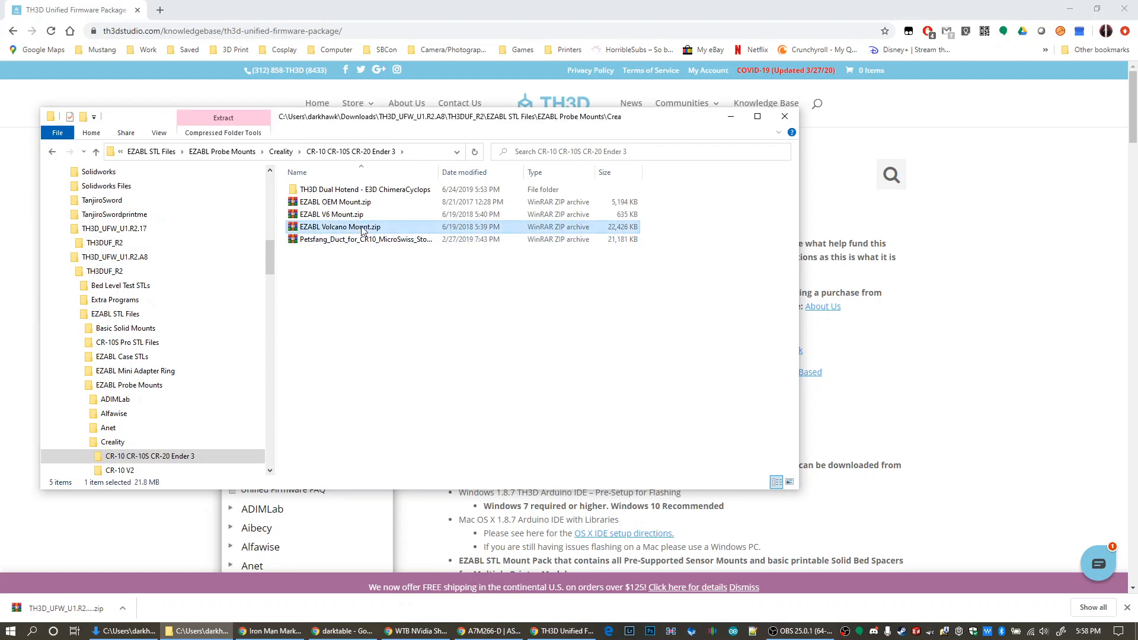
right_click(362, 230)
click(324, 291)
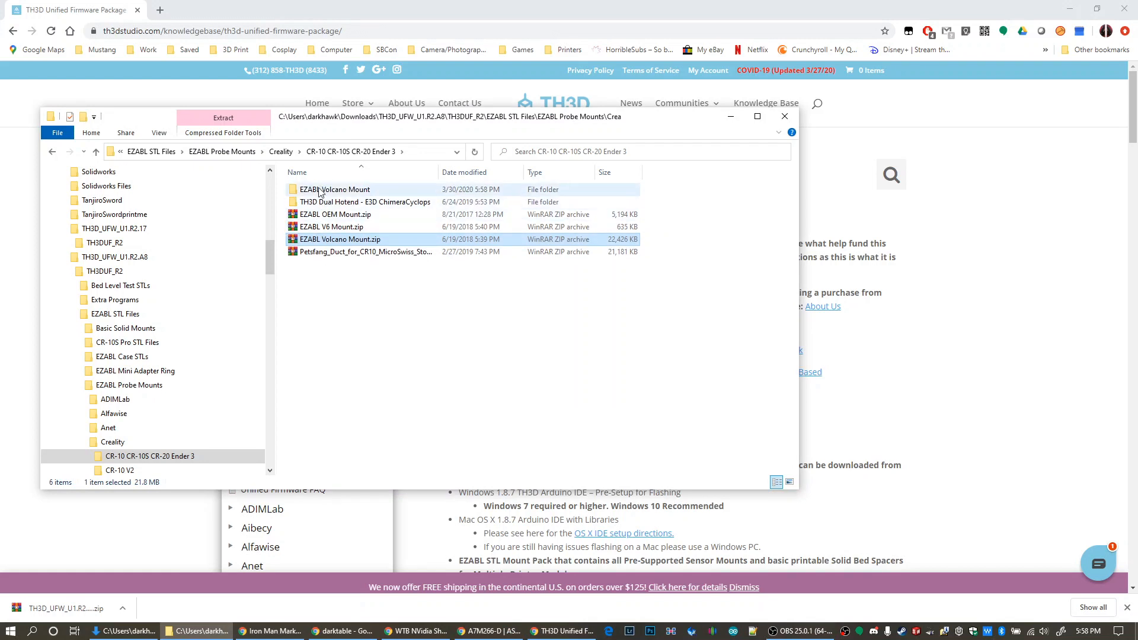
View the 50x15 Blower Duct V2.STL model from the extracted CR-10 Volcano Mount 5015 EZABL folder, and close the viewer
double_click(320, 191)
double_click(336, 192)
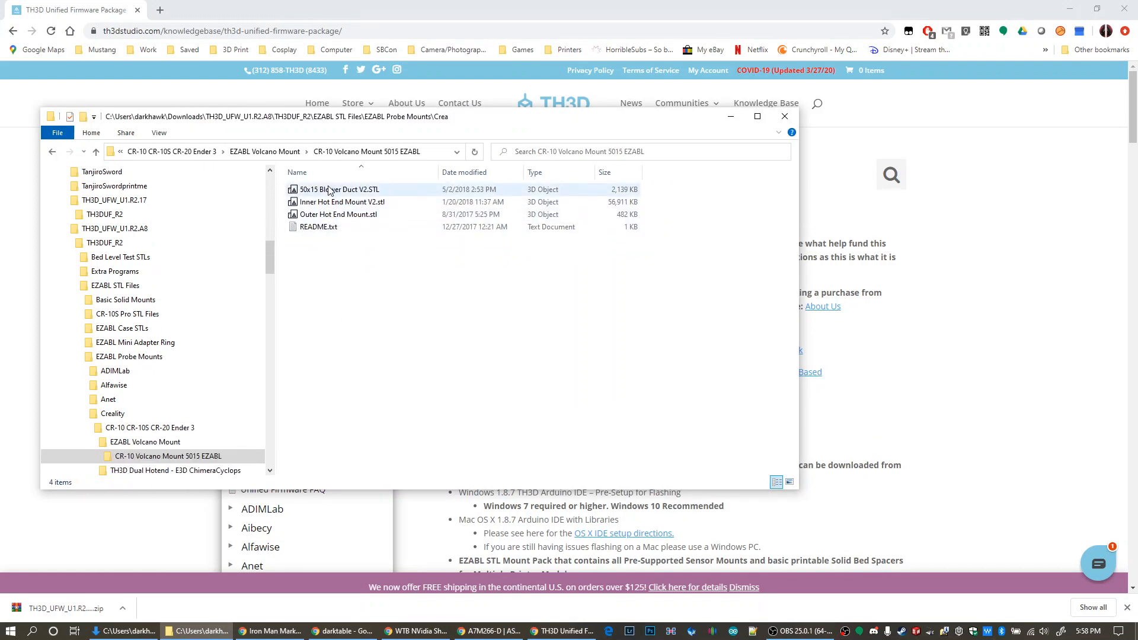
click(330, 190)
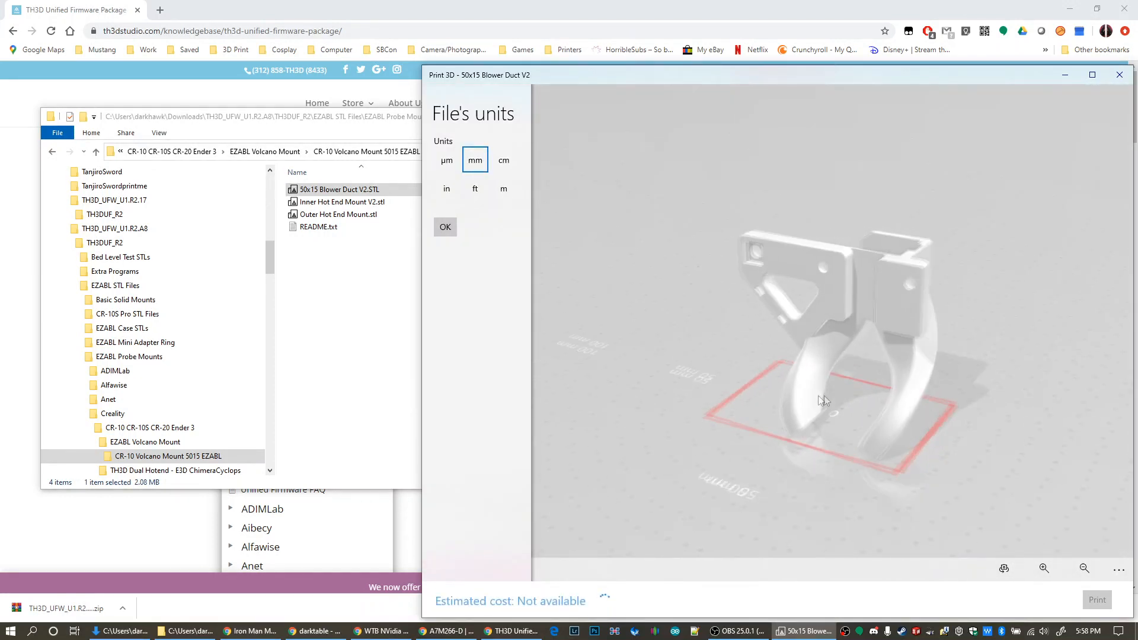
drag(913, 396, 891, 432)
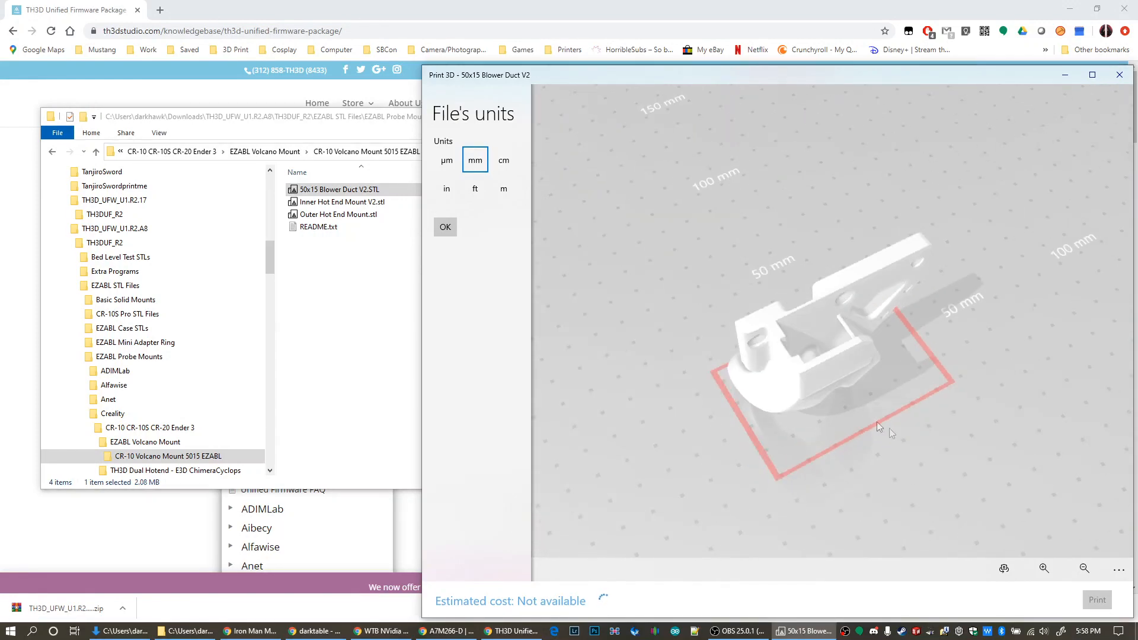
click(1119, 75)
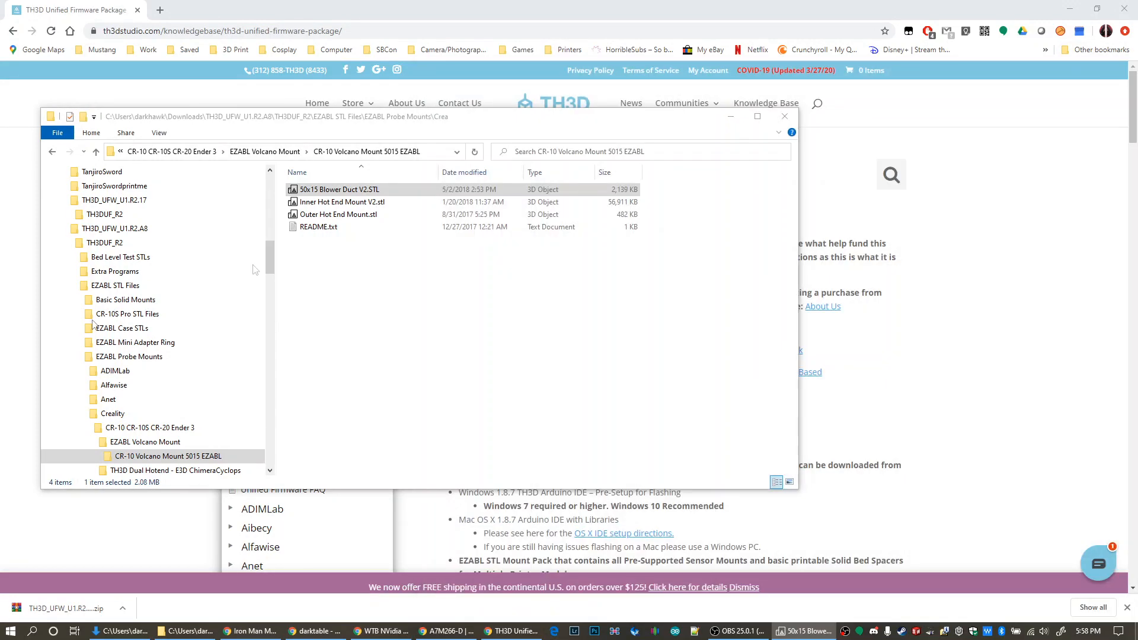
Return to the CR-10 CR-10S CR-20 Ender 3 folder and look over the EZABL OEM and V6 mount archives
click(89, 442)
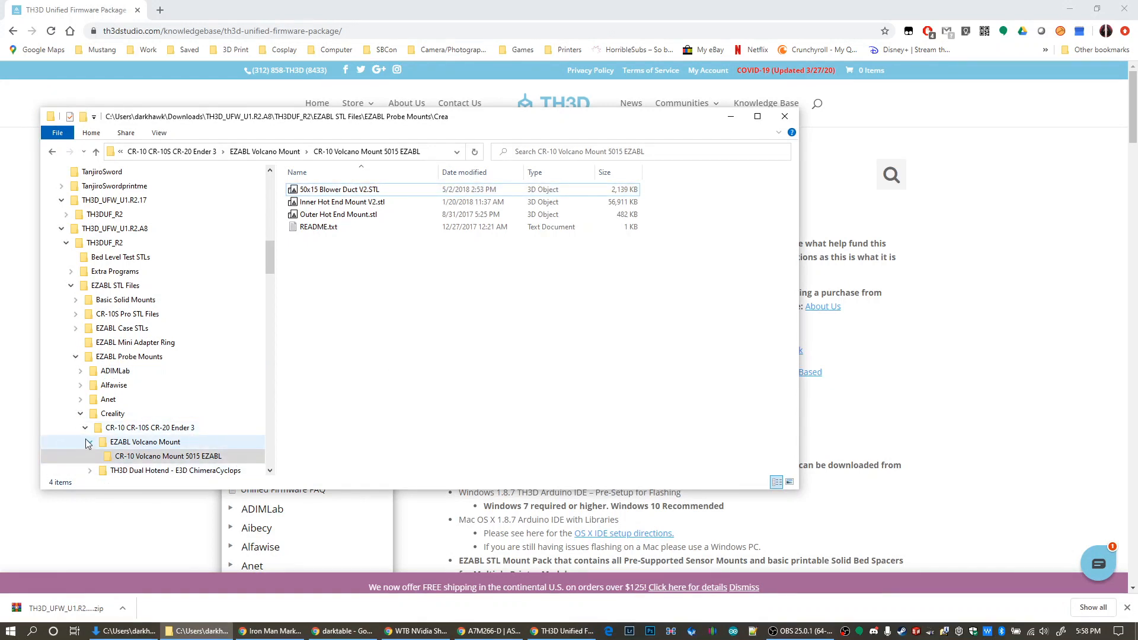
click(109, 429)
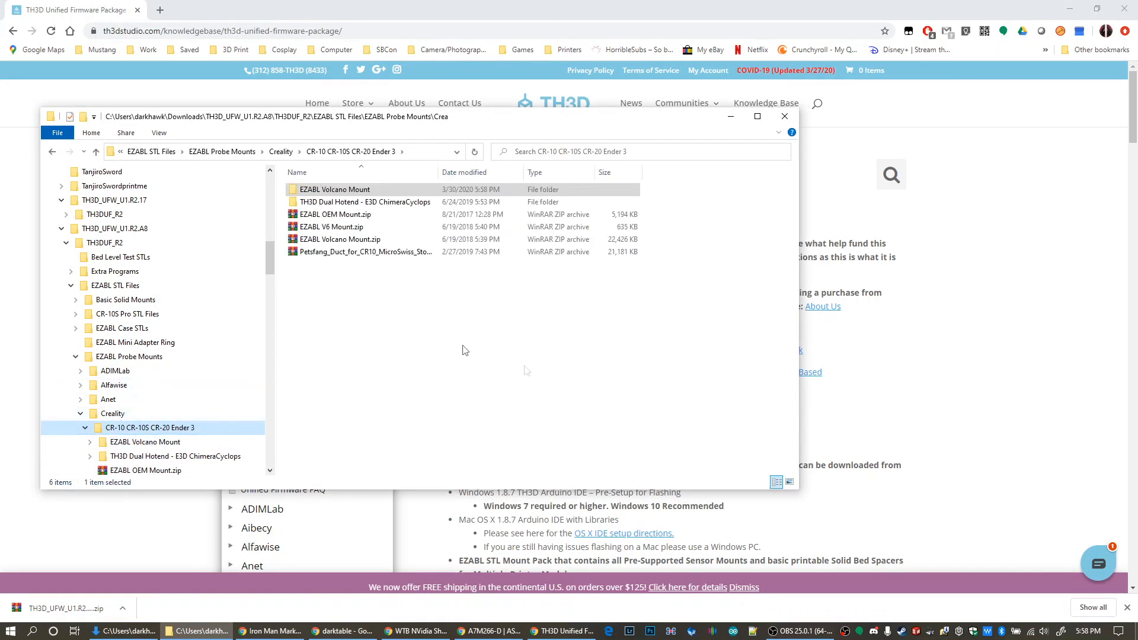
click(350, 216)
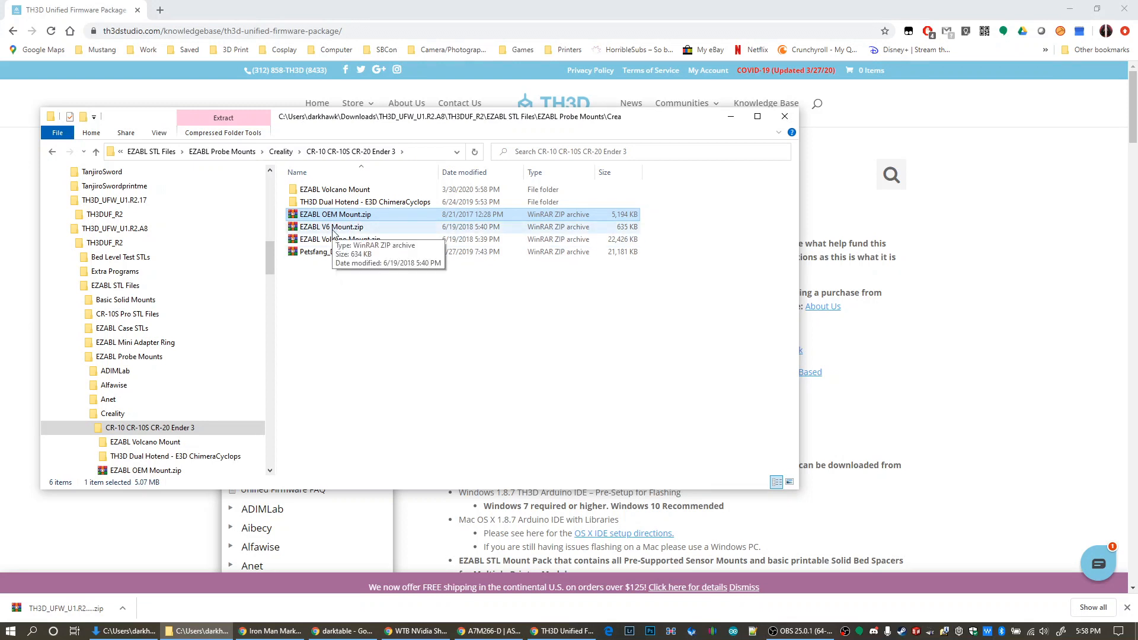
click(333, 228)
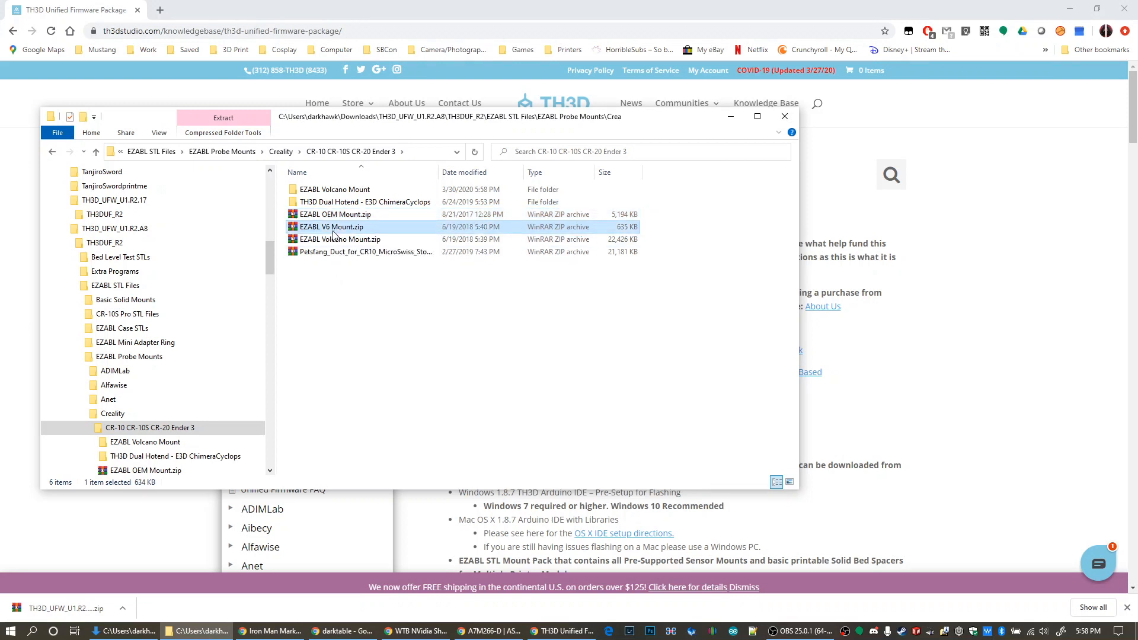
click(380, 360)
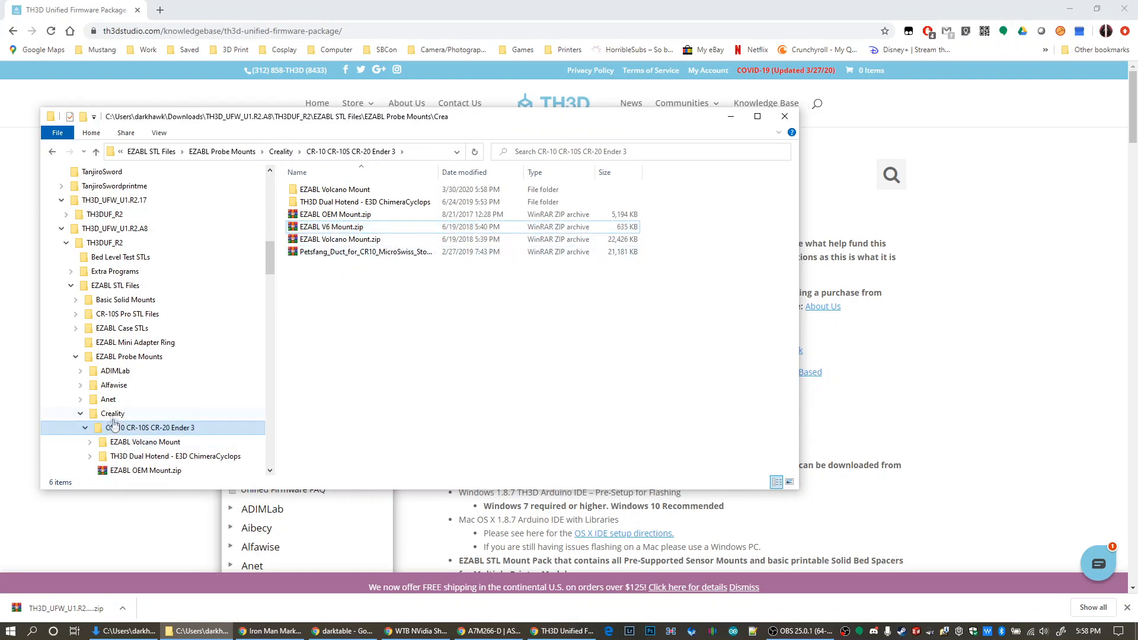
Return to the TH3DUF_R2 folder, collapsing the expanded EZABL subfolders, and run OpenFirmwareWindows.bat
click(81, 414)
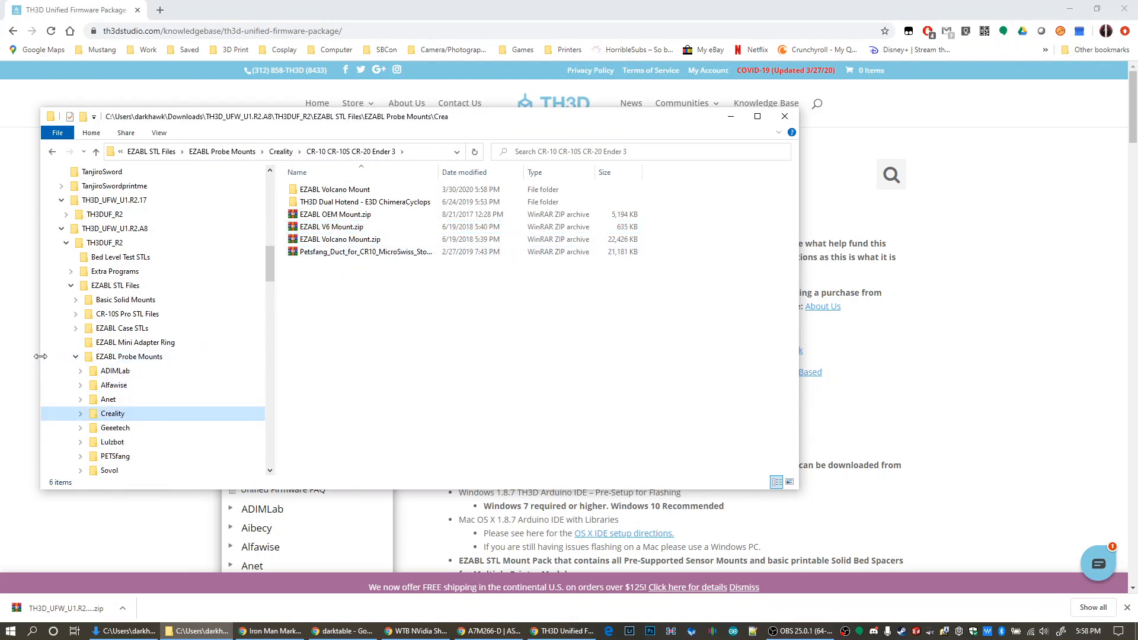
click(75, 356)
click(70, 286)
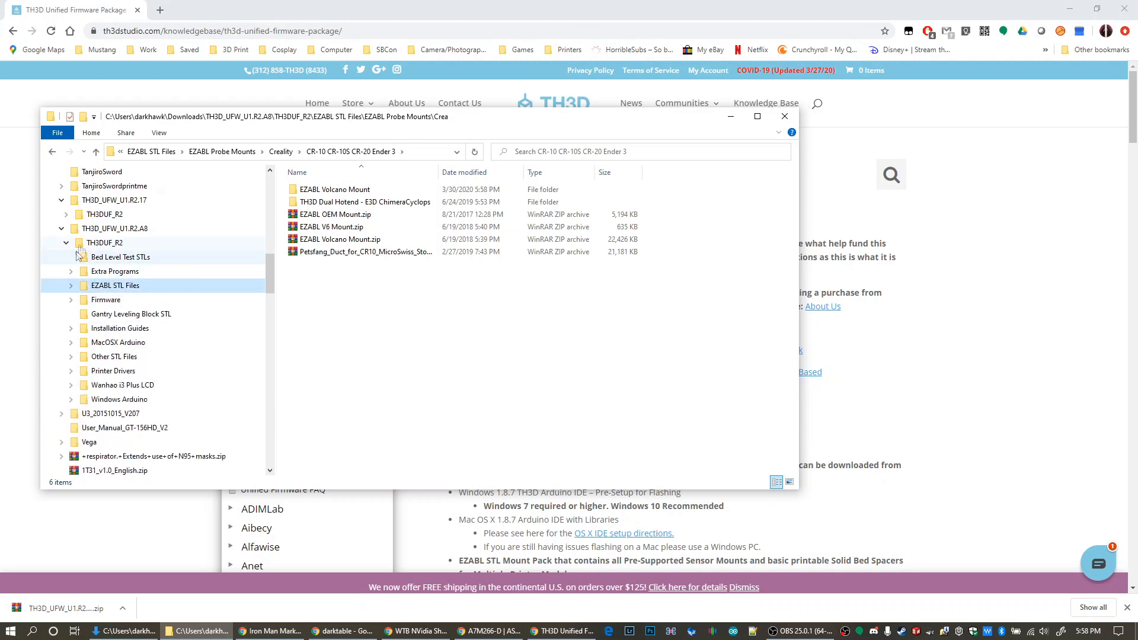
click(104, 243)
double_click(354, 327)
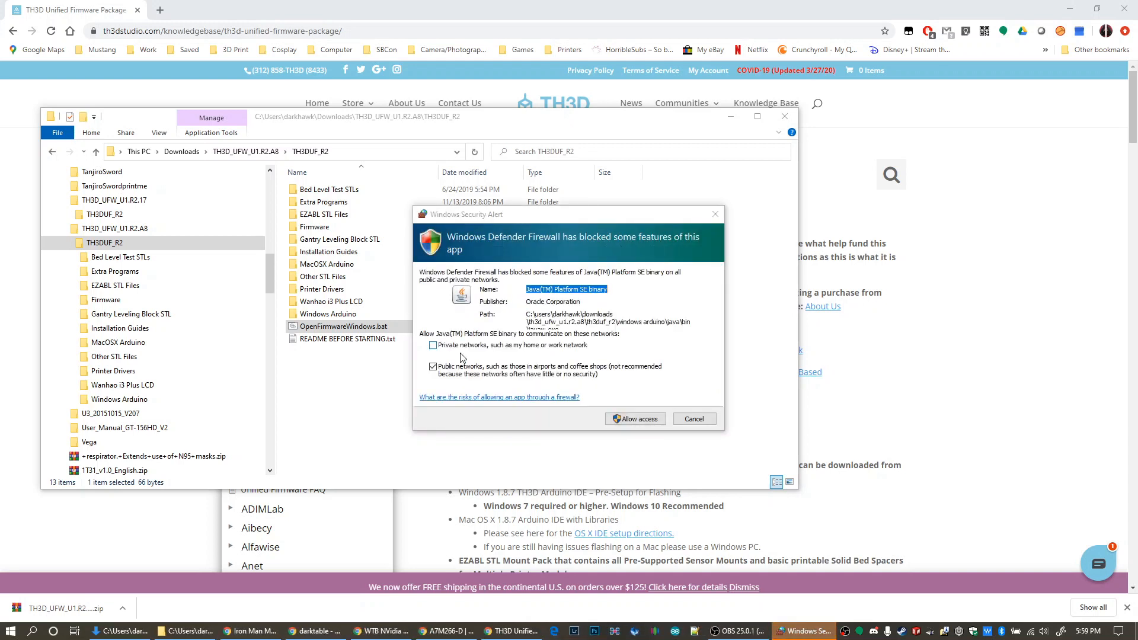
Allow the Java platform through the firewall on public networks and maximize the opened TH3DUF_R2 sketch window
click(630, 424)
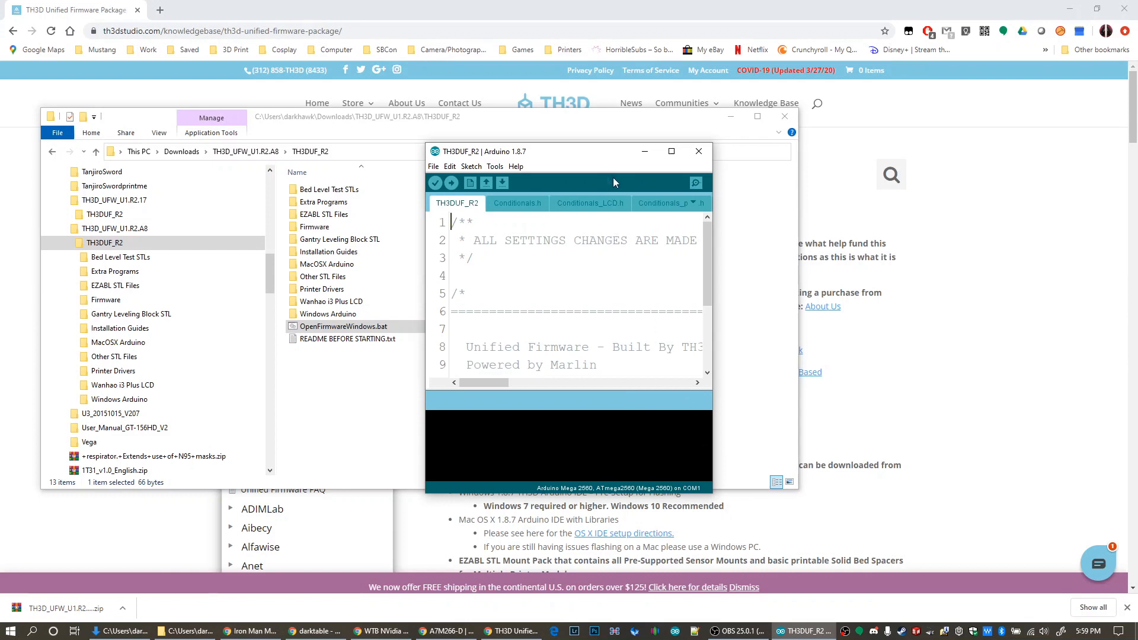
double_click(625, 153)
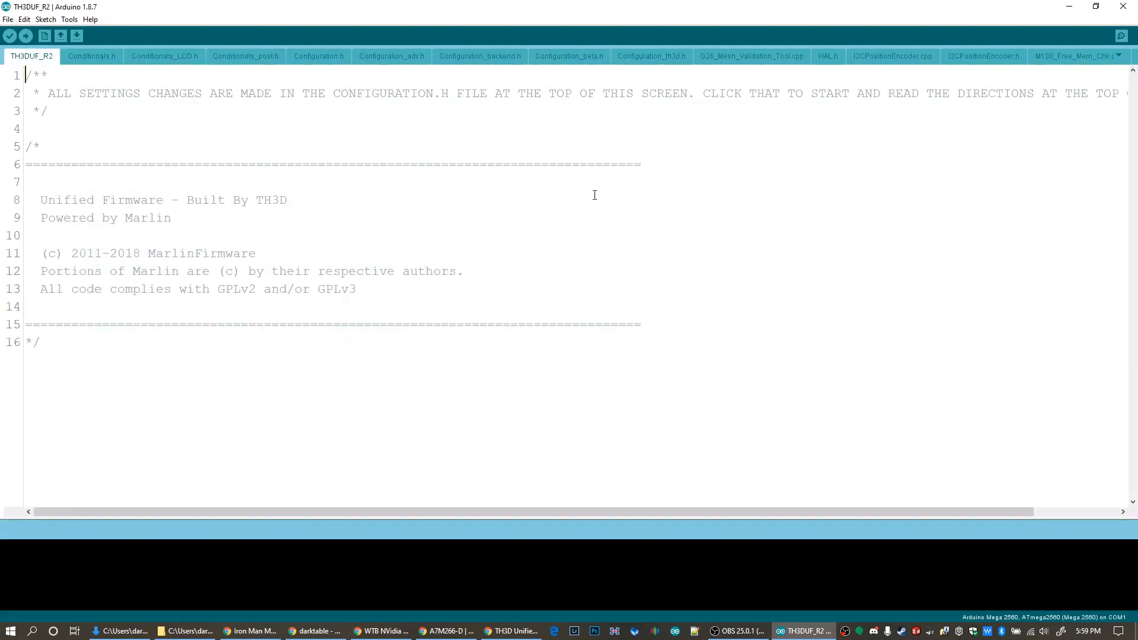
Set the editor font size to 14 in the preferences and apply it
click(8, 20)
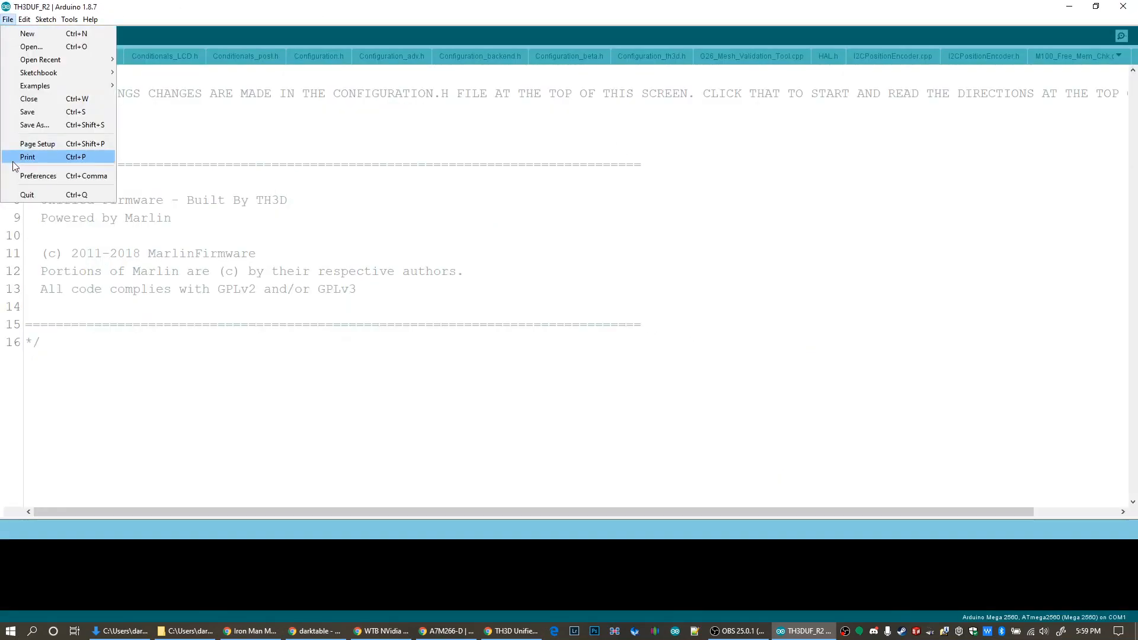
click(19, 177)
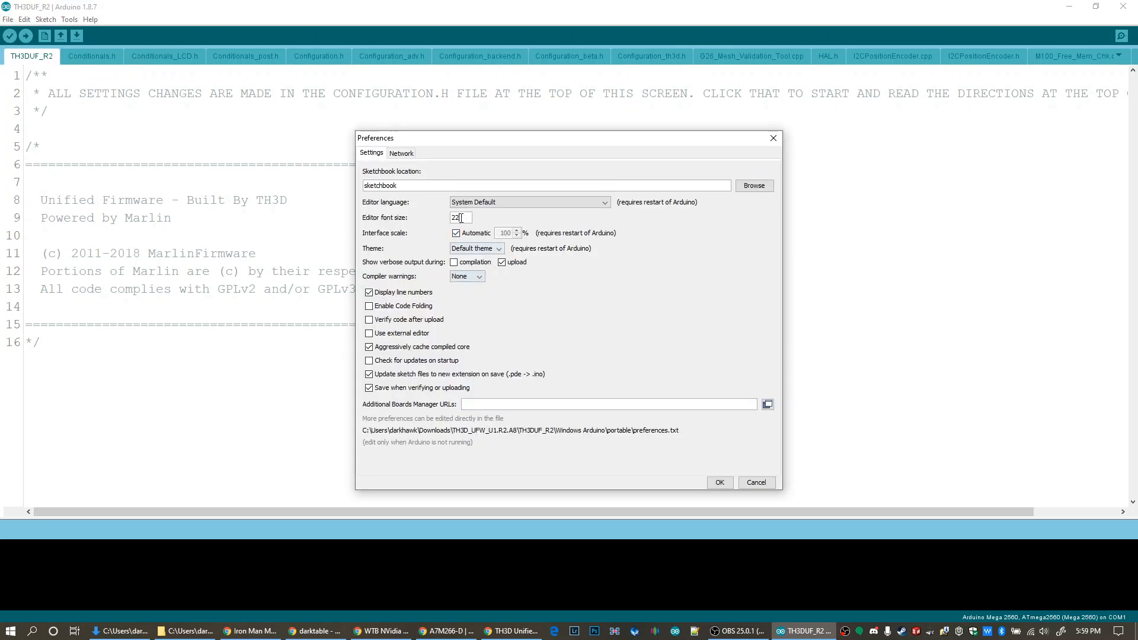
text(14)
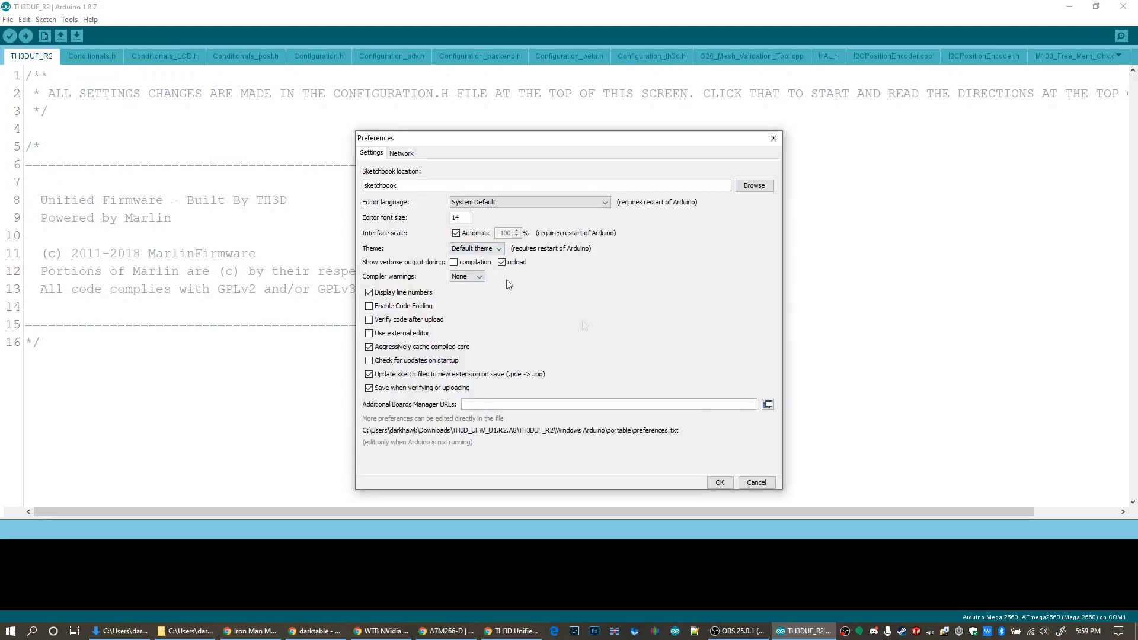
click(720, 482)
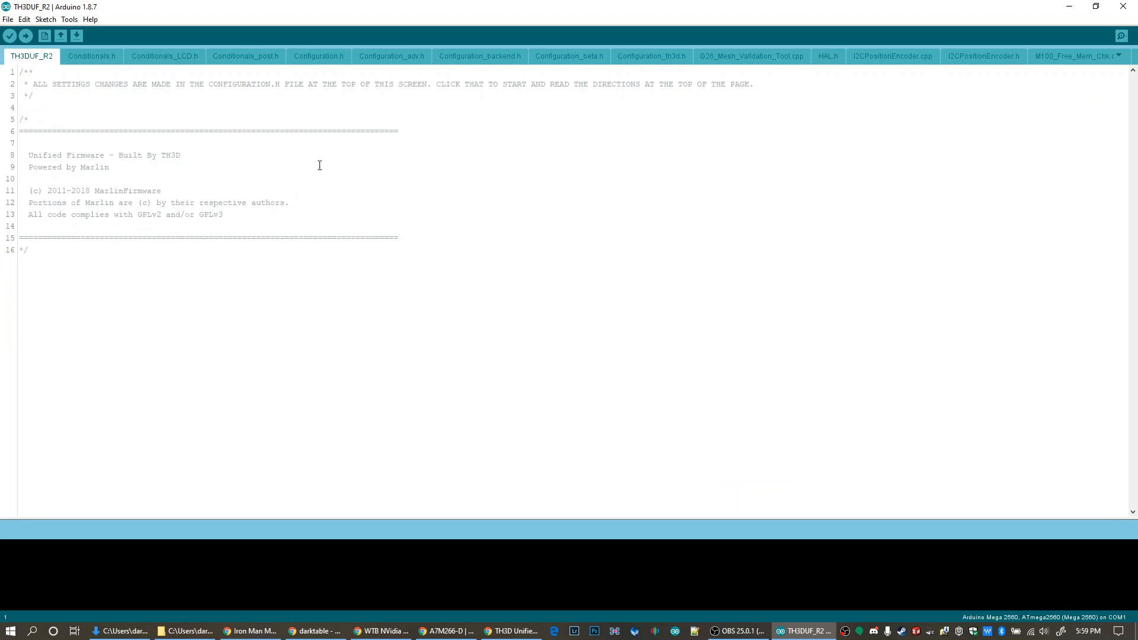
Uncomment the CR10S_S5 printer definition in the Creality CR-10S section of Configuration.h
click(328, 58)
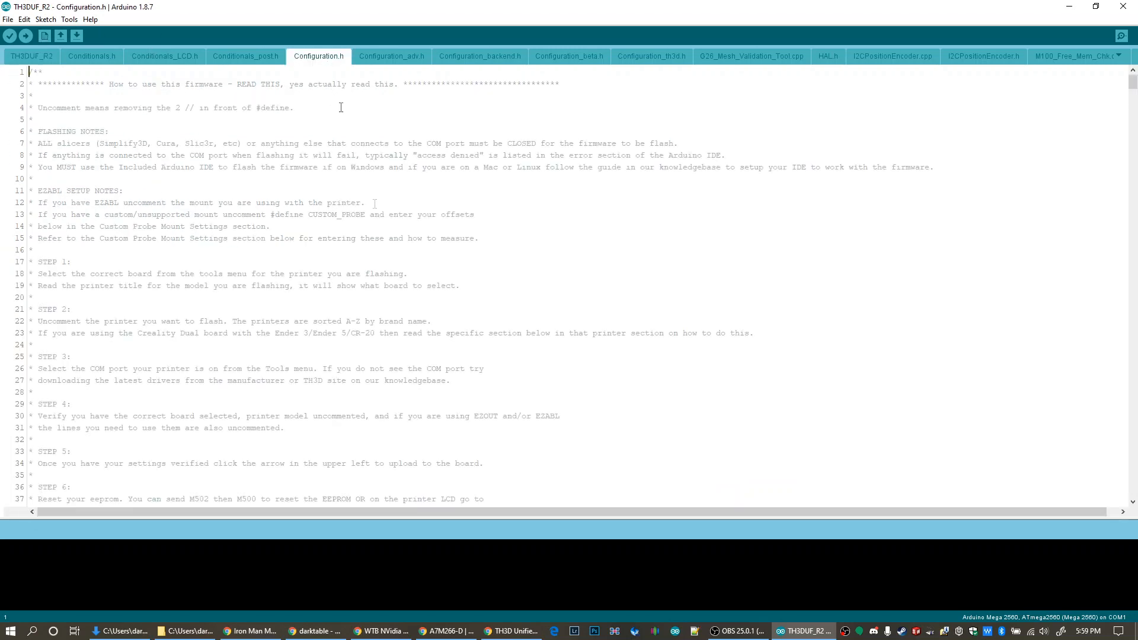
scroll(354, 314, down, 20)
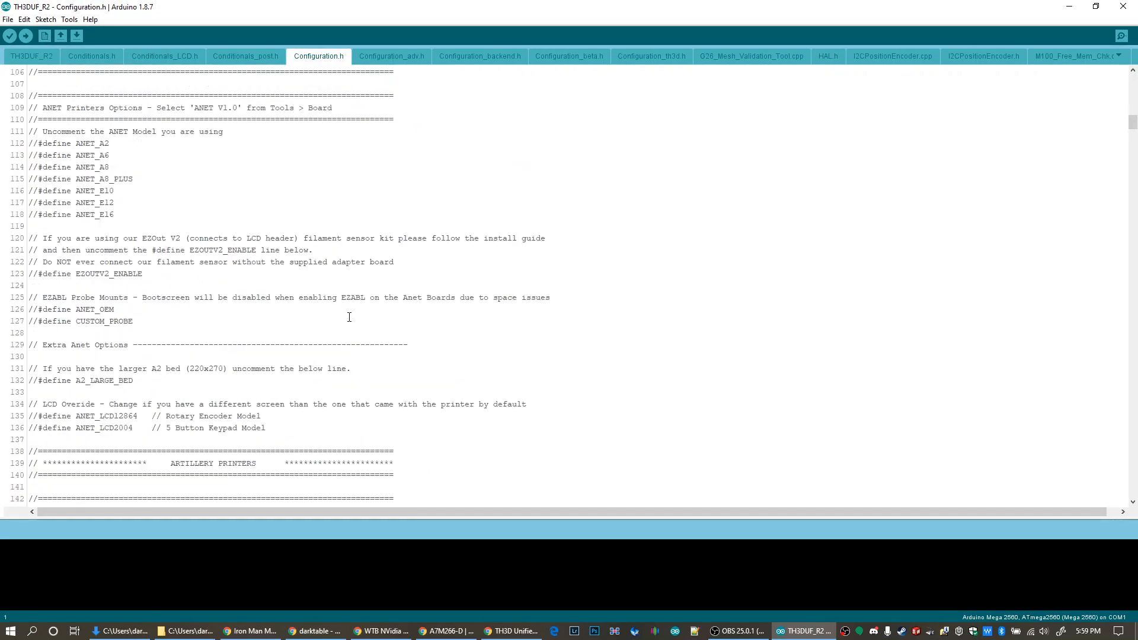
scroll(344, 310, down, 8)
scroll(343, 310, down, 20)
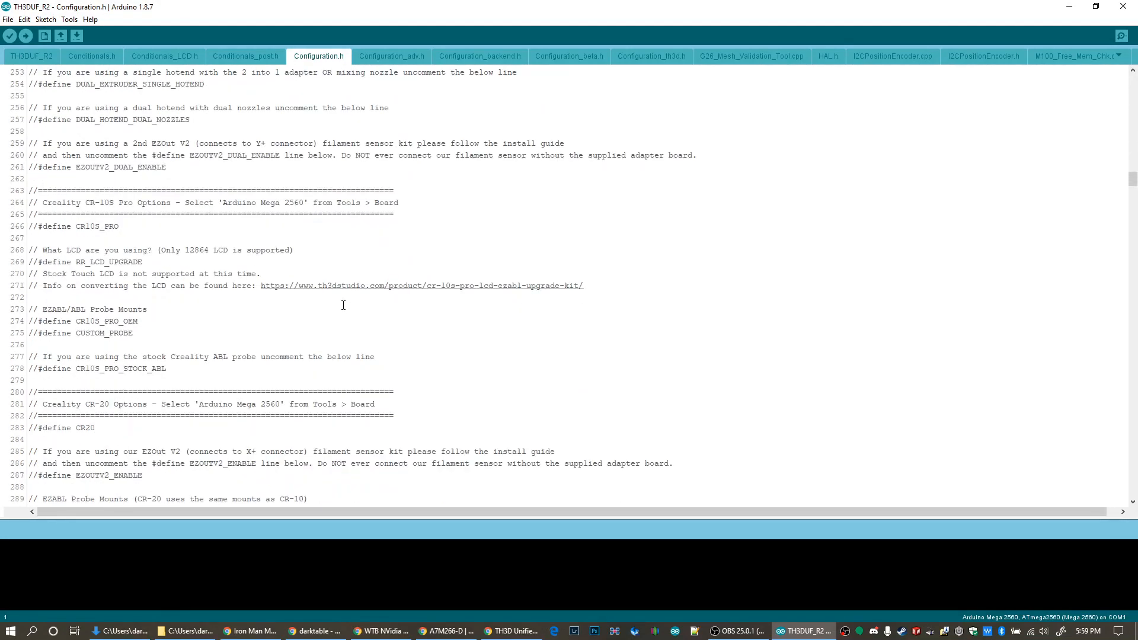
scroll(343, 306, up, 8)
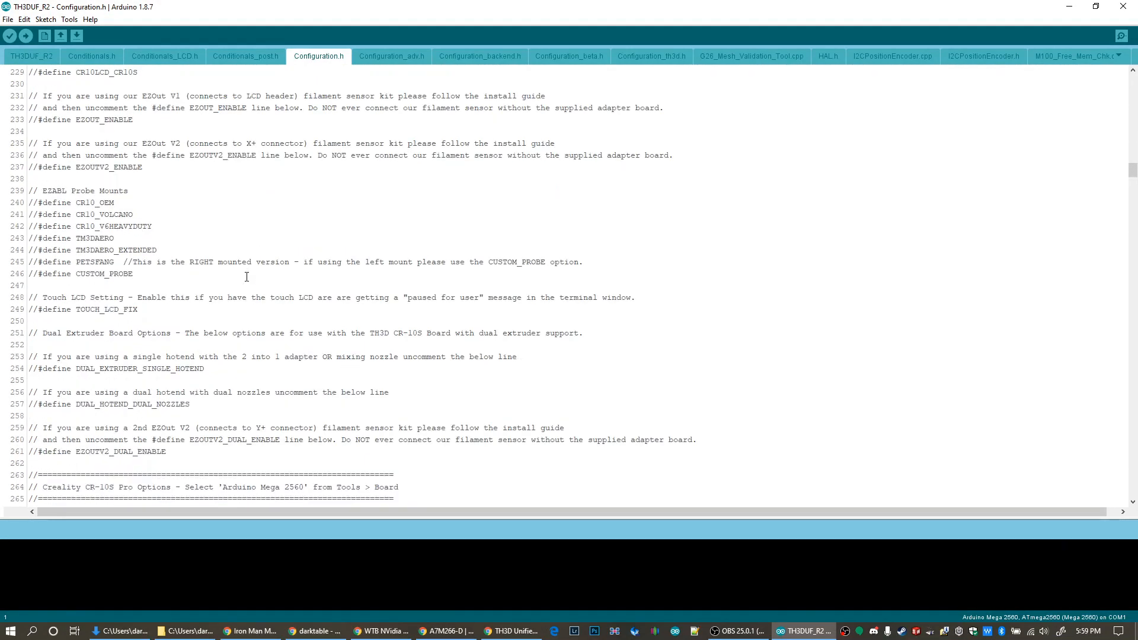
scroll(247, 277, up, 6)
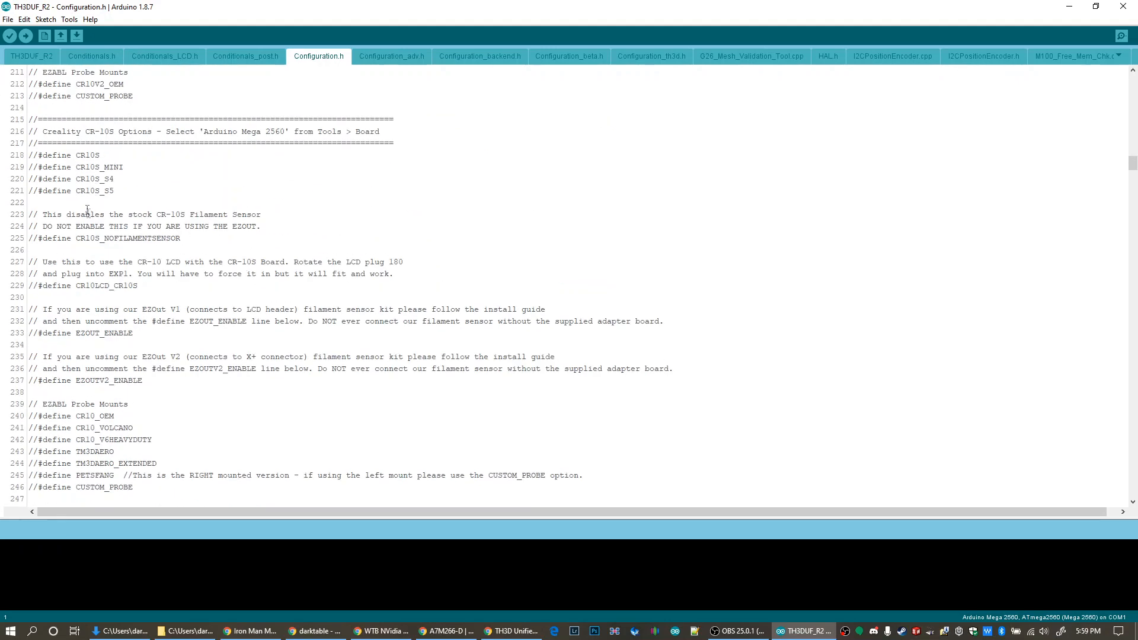
click(38, 190)
key(BackSpace)
key(BackSpace)
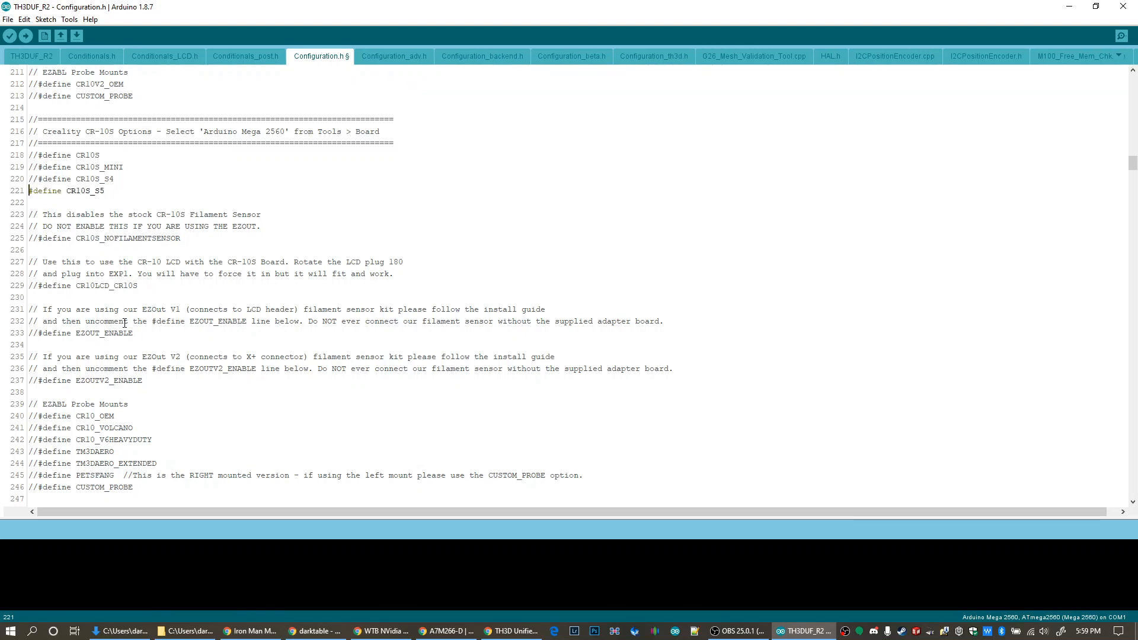
Uncomment the CR10_VOLCANO line under the CR-10S EZABL probe mounts
scroll(205, 365, down, 3)
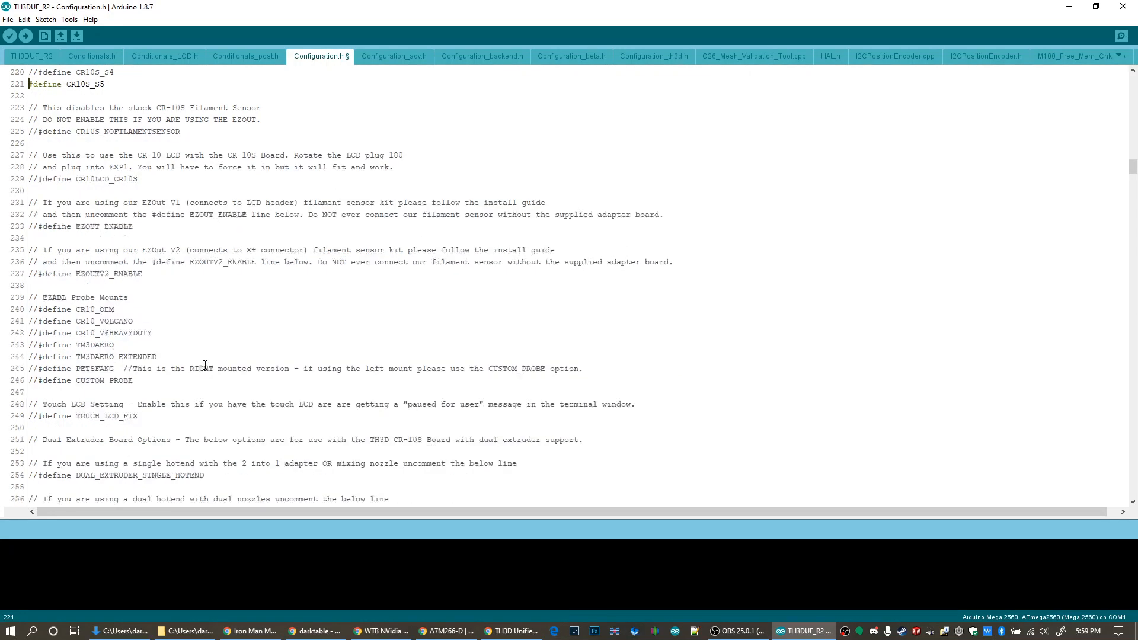
click(38, 321)
key(BackSpace)
key(BackSpace)
Set EZABL_POINTS to 5 in the EZABL Advanced Settings section
scroll(168, 345, down, 2)
scroll(277, 285, down, 2)
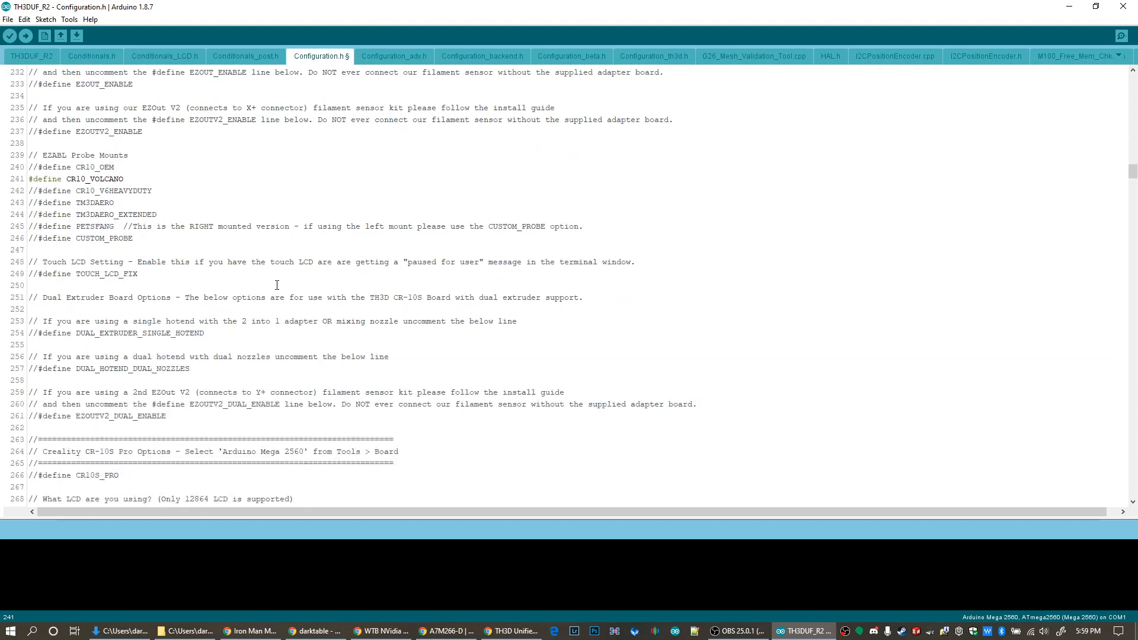
scroll(277, 285, down, 20)
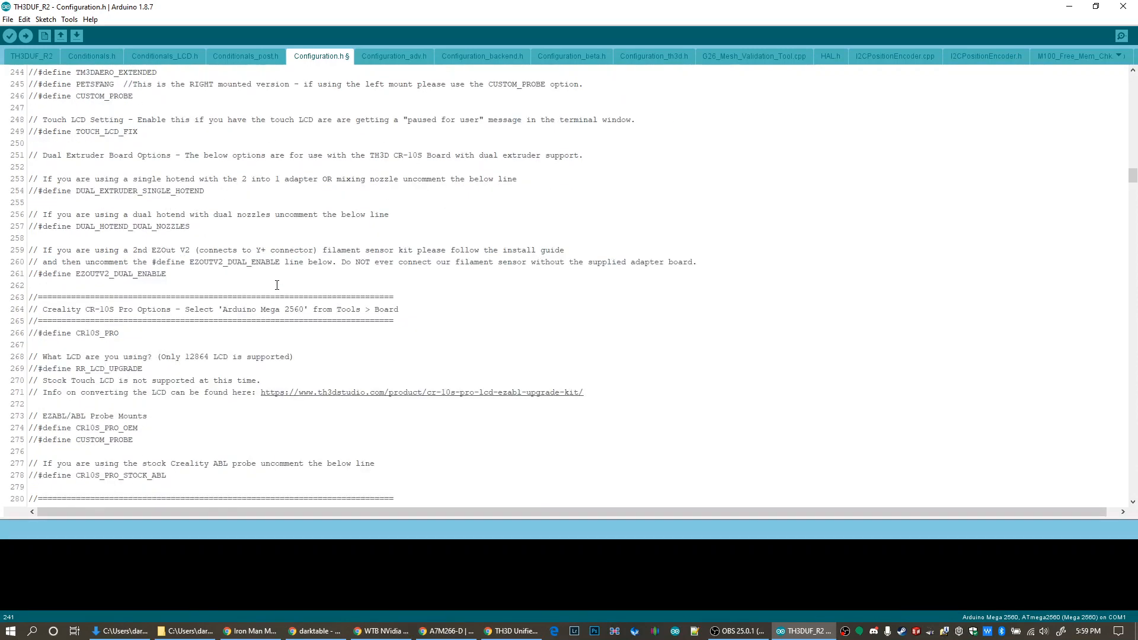
scroll(277, 285, down, 20)
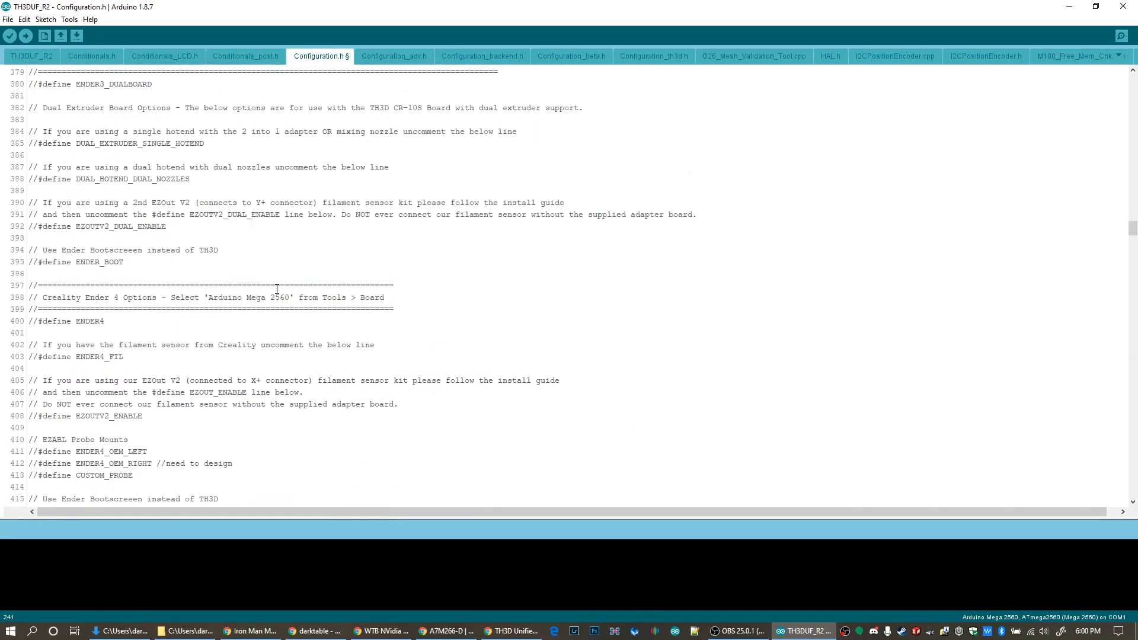
scroll(261, 312, down, 6)
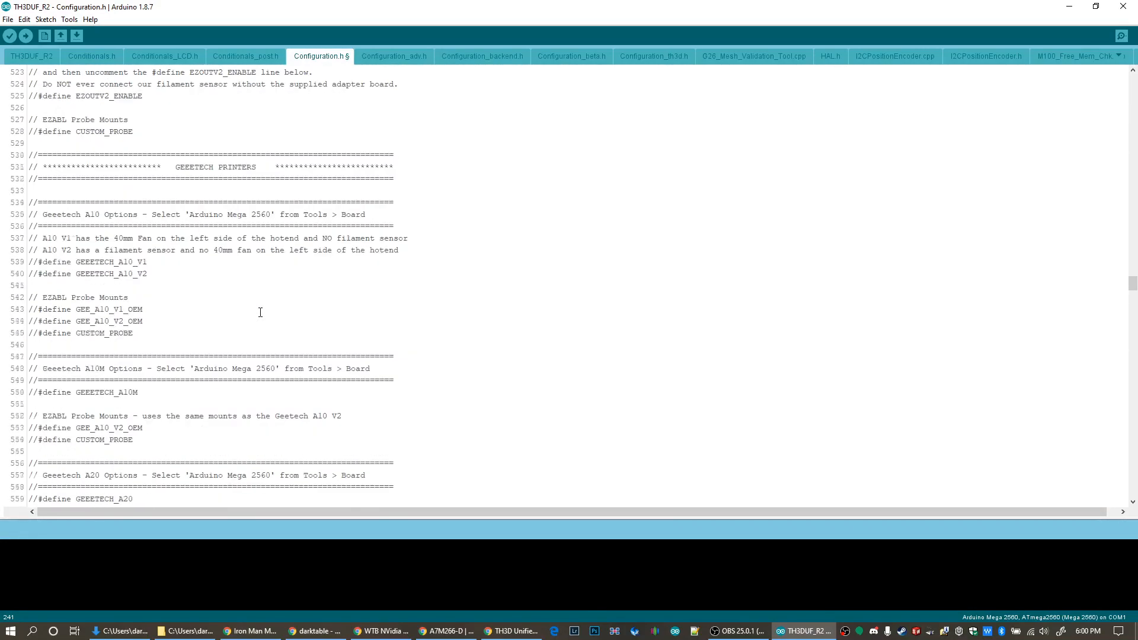
scroll(261, 313, down, 20)
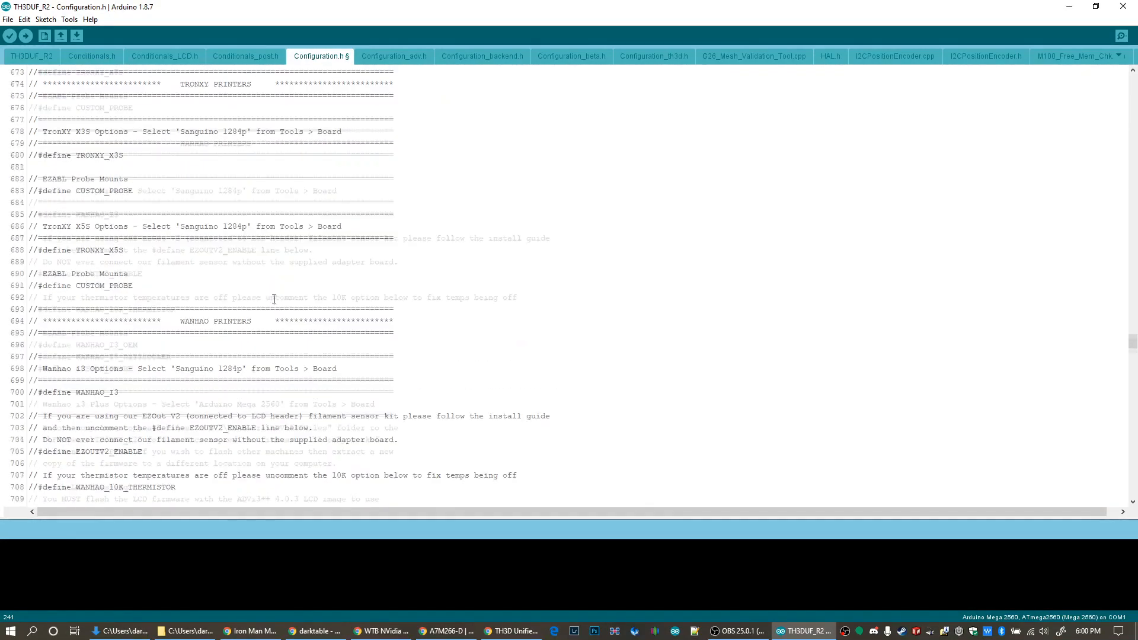
scroll(276, 301, down, 20)
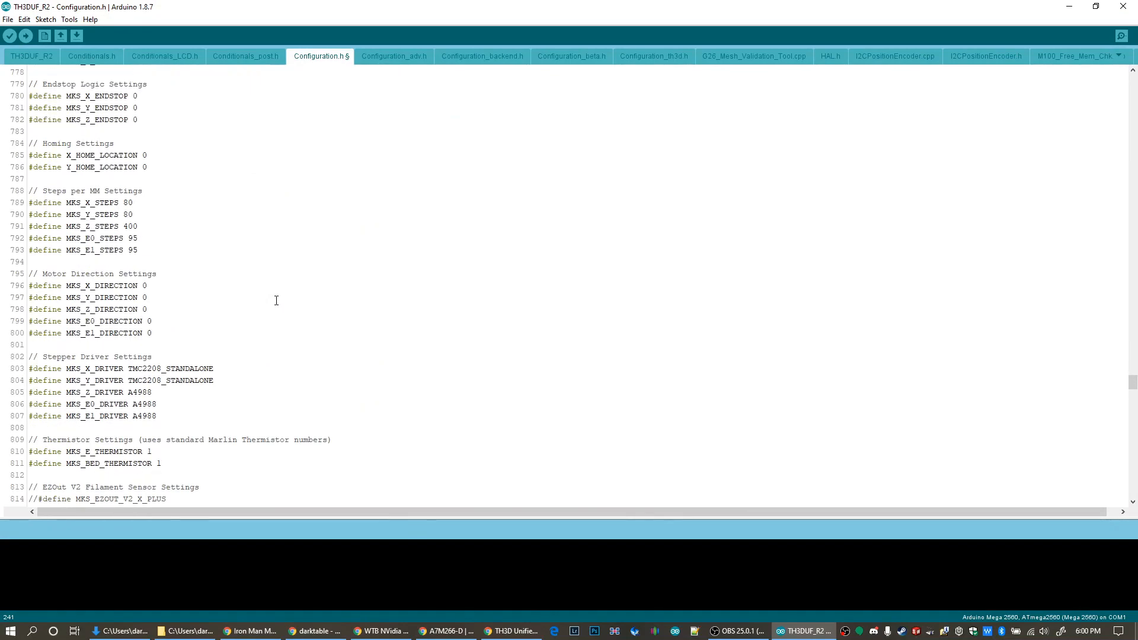
scroll(277, 300, down, 1)
scroll(276, 178, down, 1)
click(137, 203)
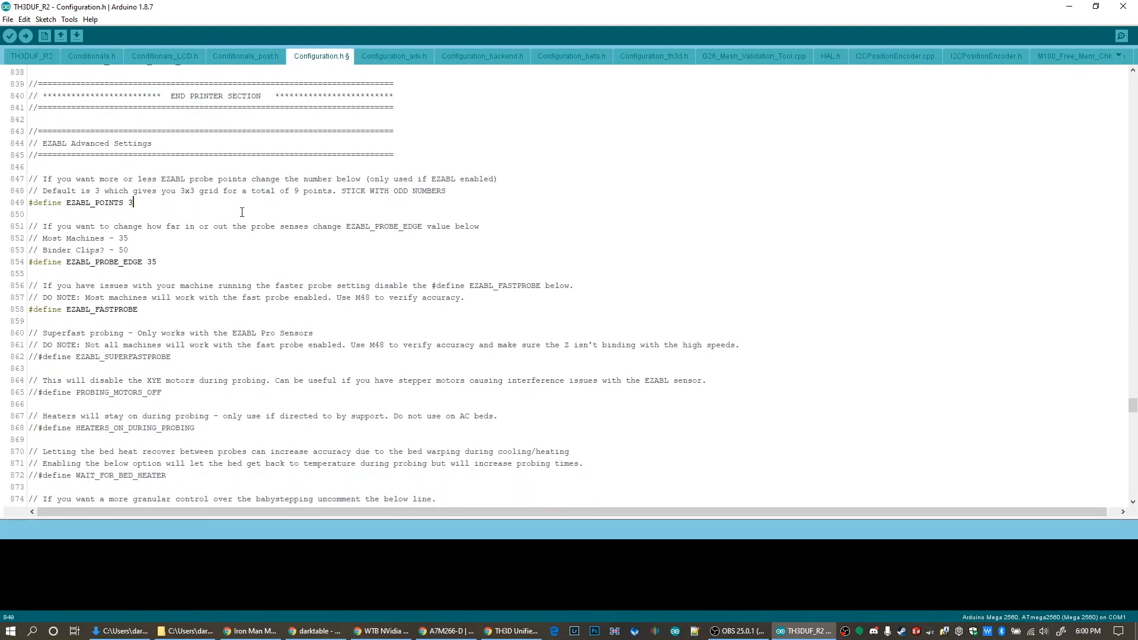
key(BackSpace)
text(5)
Set EZABL_PROBE_EDGE to 50 and uncomment the FINE_BABYSTEPPING definition
key(BackSpace)
key(BackSpace)
text(50)
scroll(288, 262, down, 3)
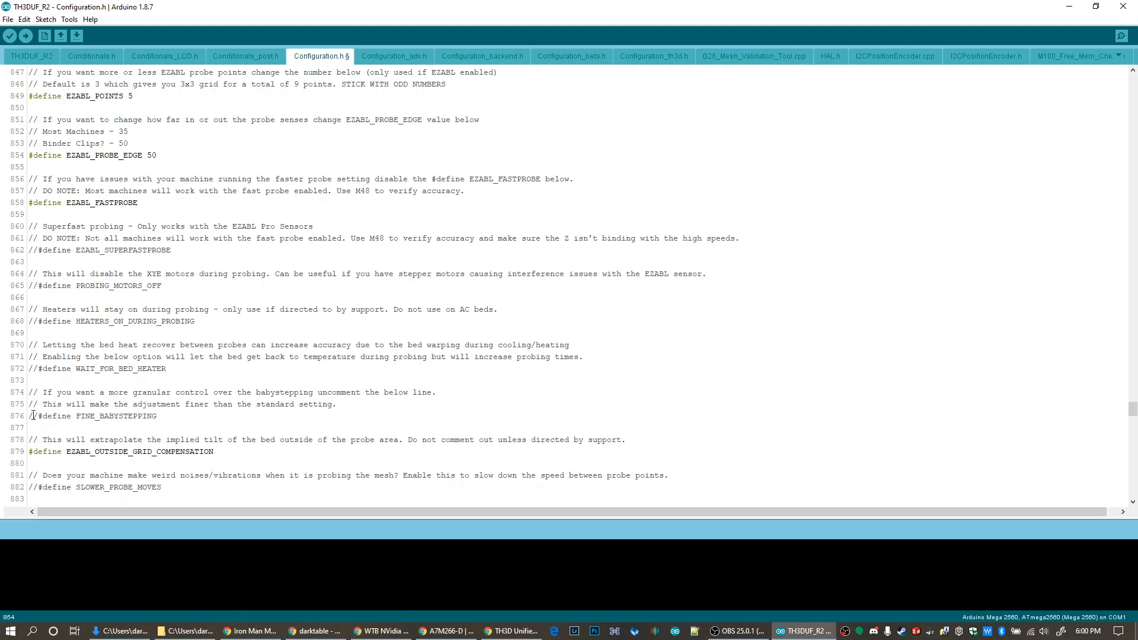
key(ctrl+slash)
Look over the remaining Configuration.h options down to the motion settings and save the sketch
scroll(471, 352, down, 20)
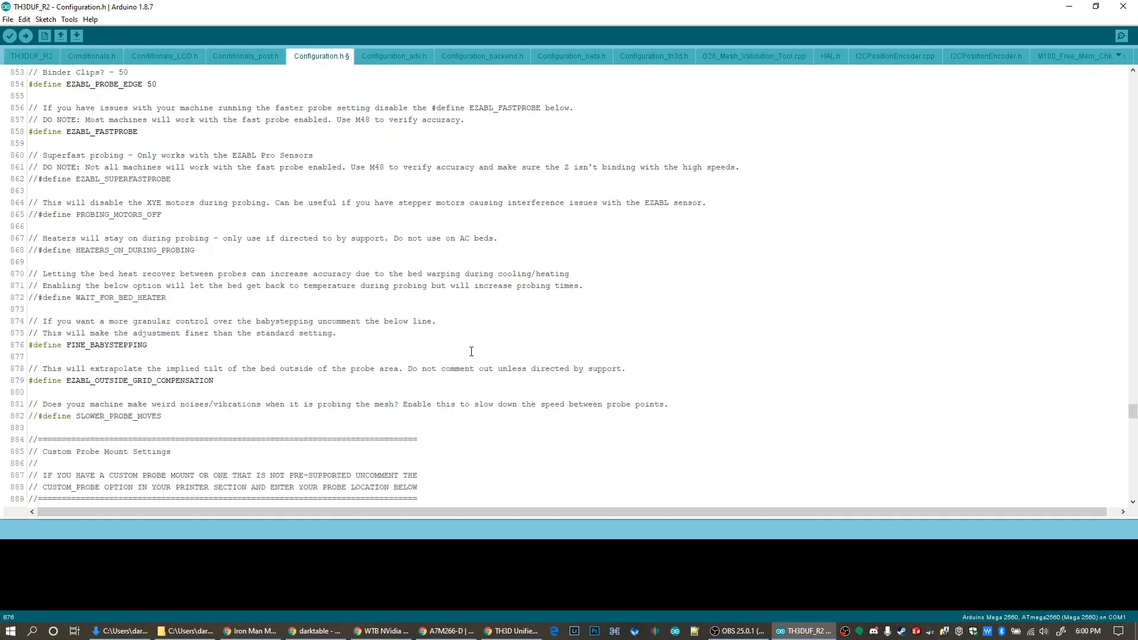
scroll(471, 351, down, 6)
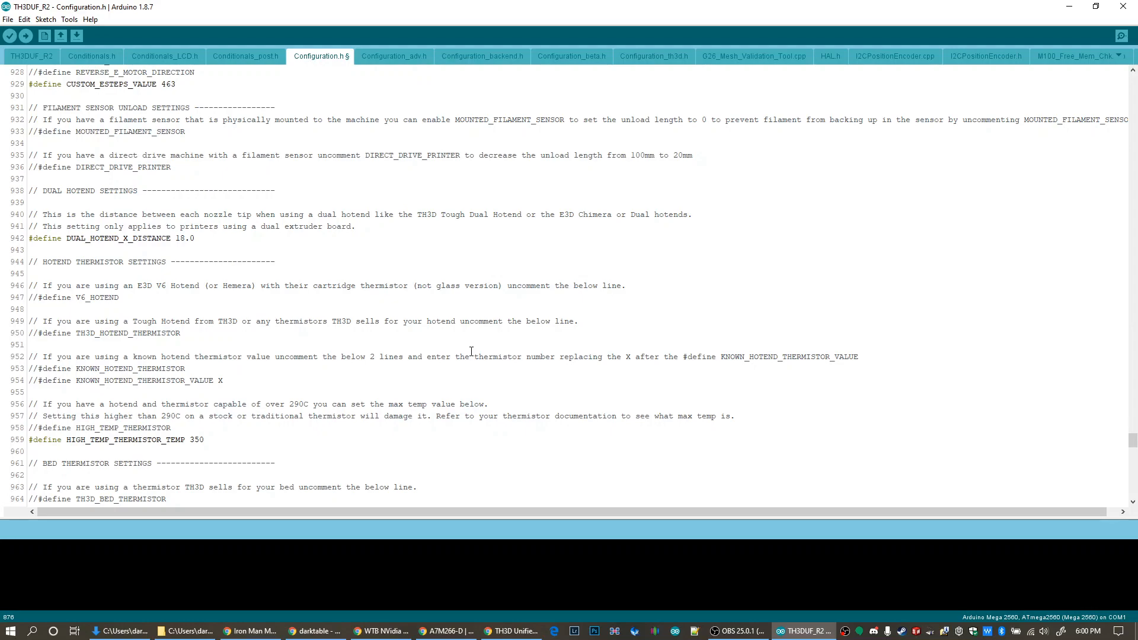
scroll(472, 352, down, 20)
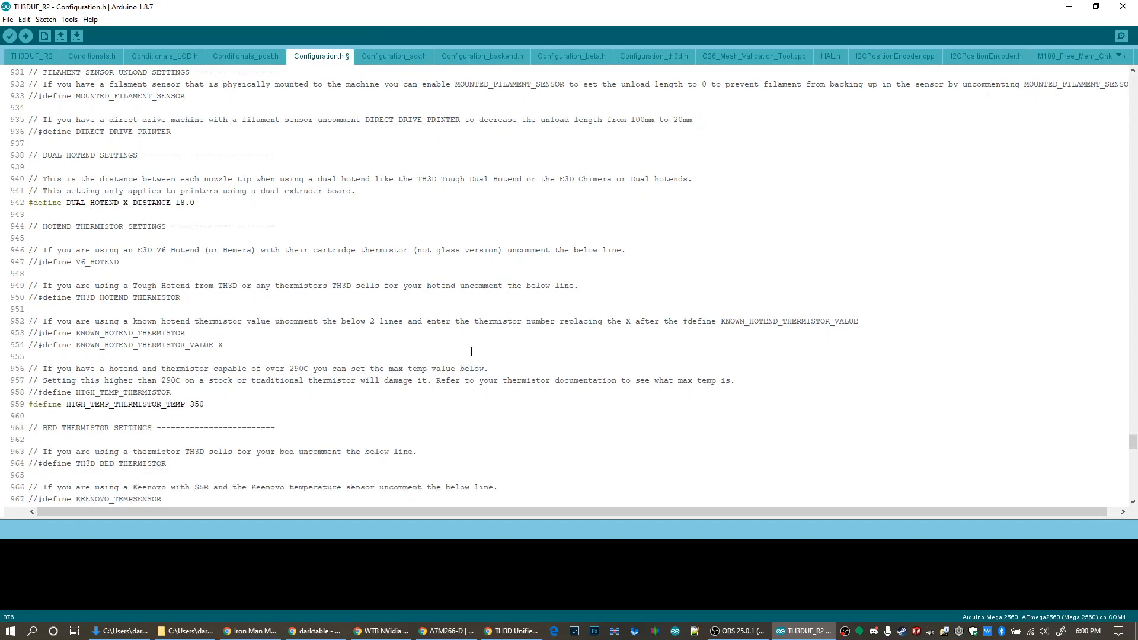
scroll(457, 405, down, 15)
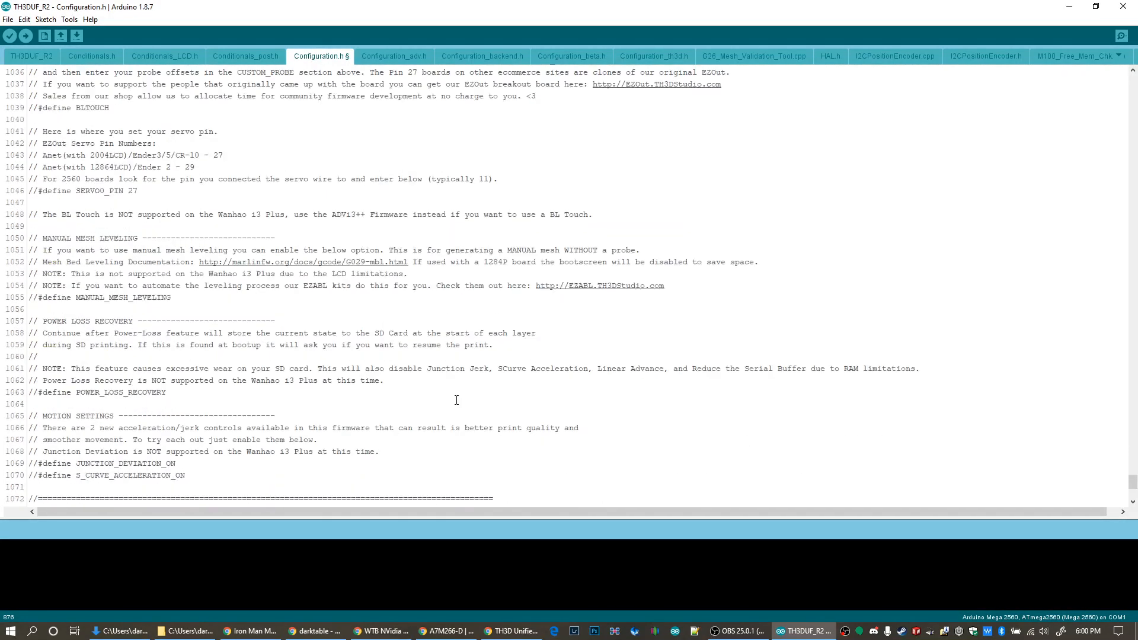
click(8, 19)
click(29, 111)
Check the board selection for the Arduino Mega 2560 and set the serial port to COM10
click(67, 19)
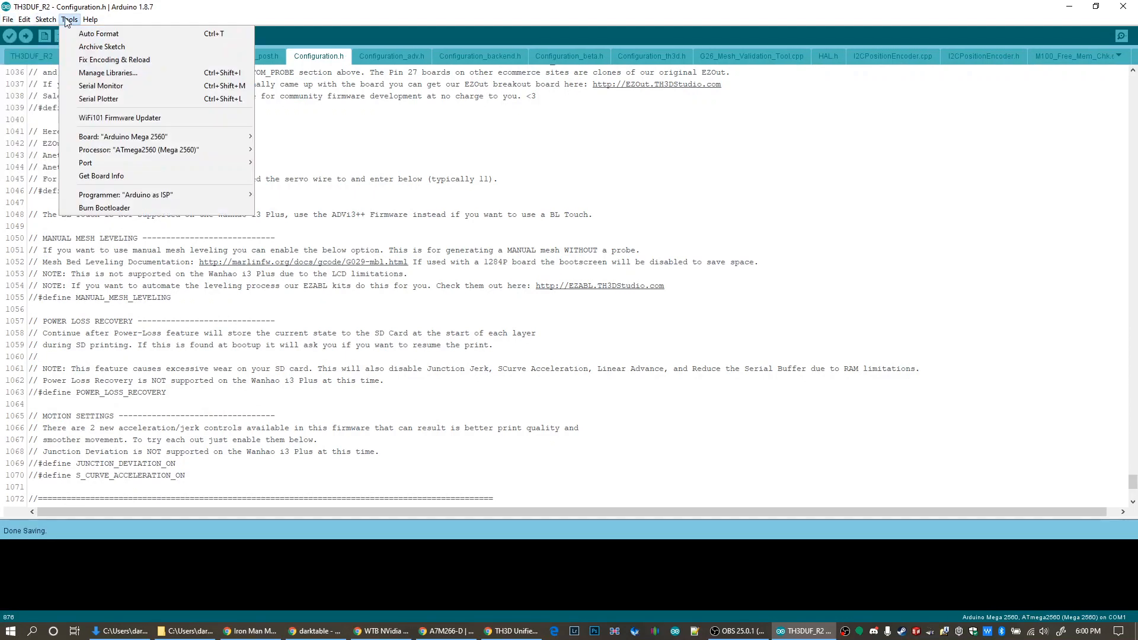
mouse_move(153, 140)
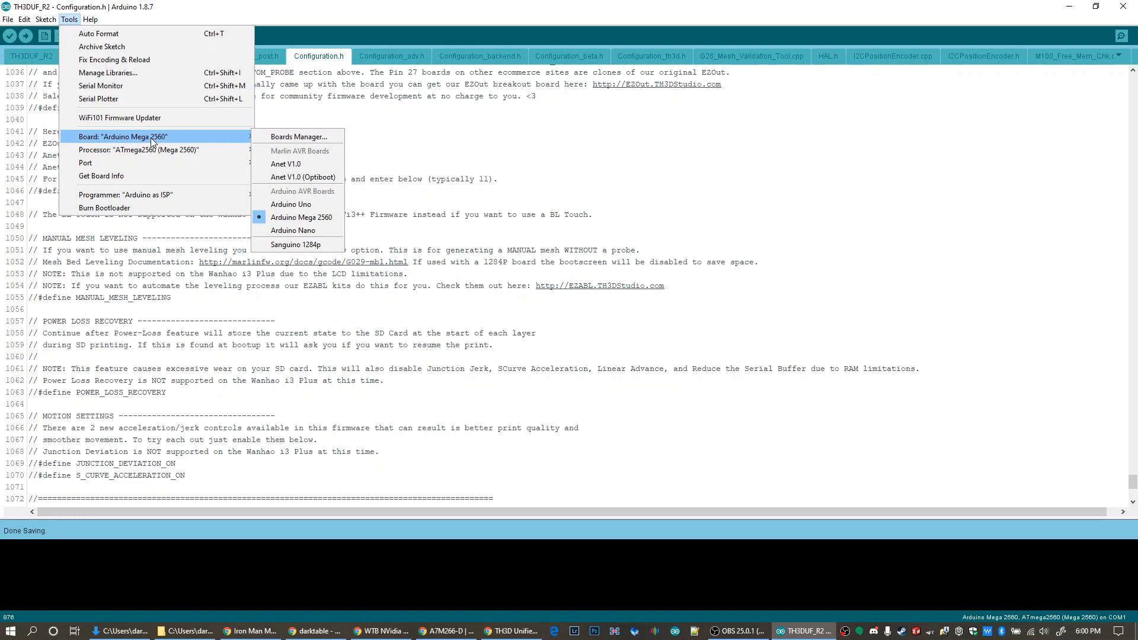
mouse_move(148, 167)
click(271, 174)
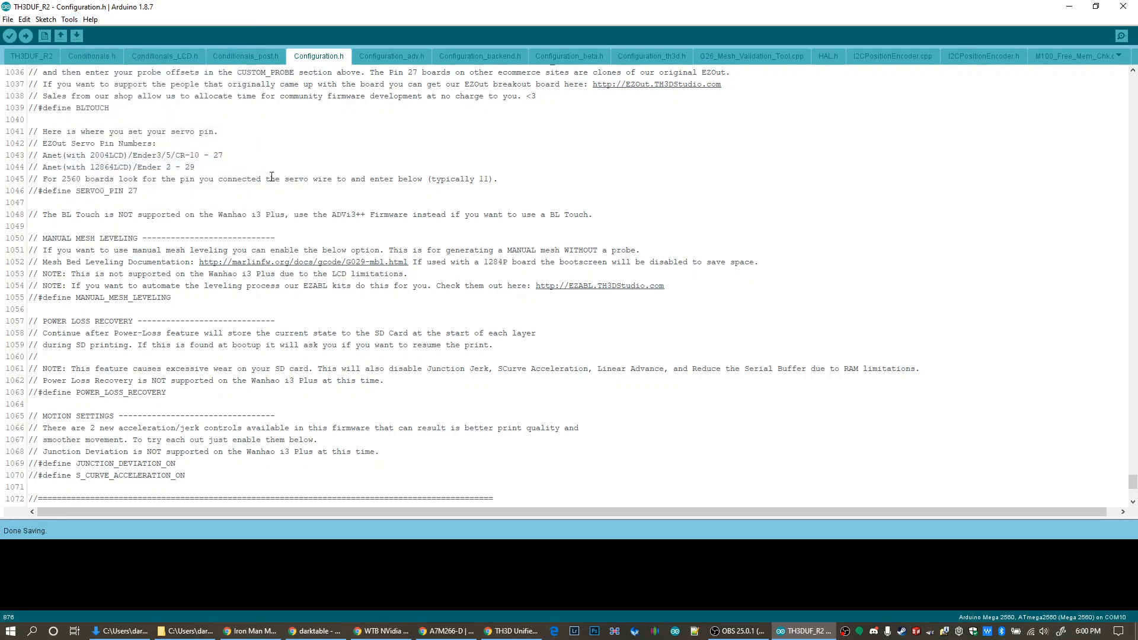
Check the port and programmer selections, and upload the firmware to the printer board
click(62, 20)
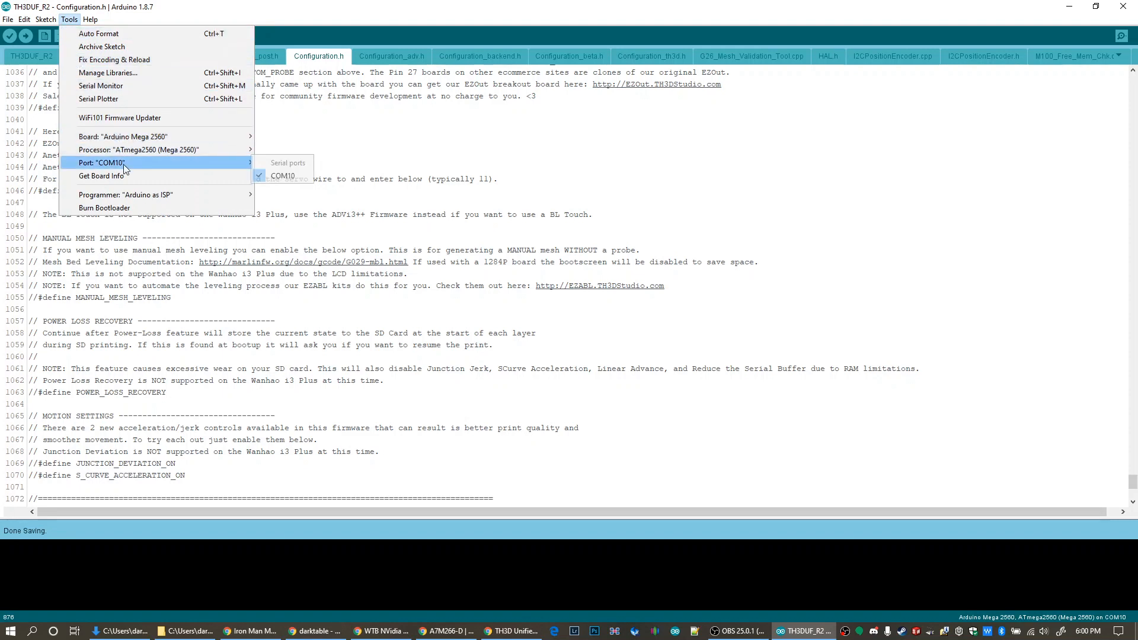
mouse_move(139, 197)
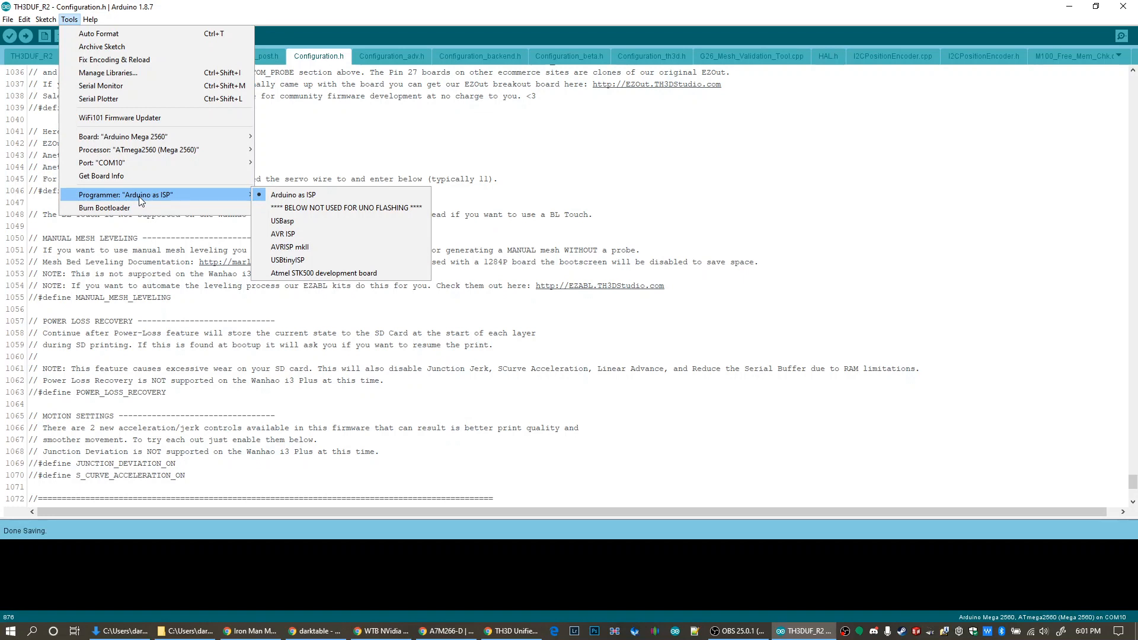
click(109, 20)
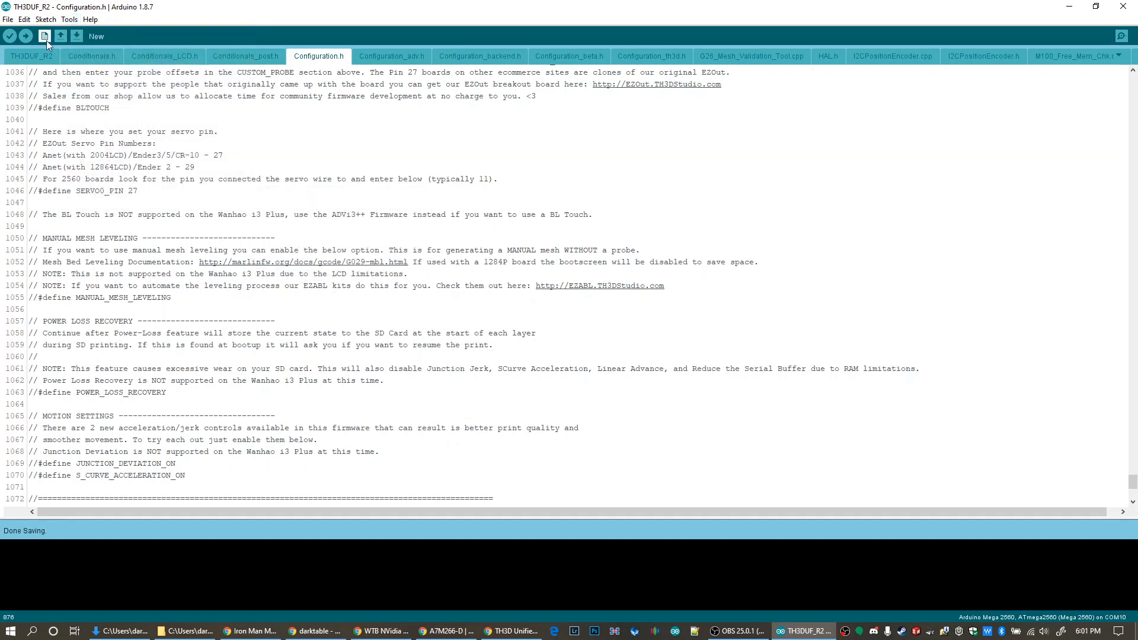
click(26, 35)
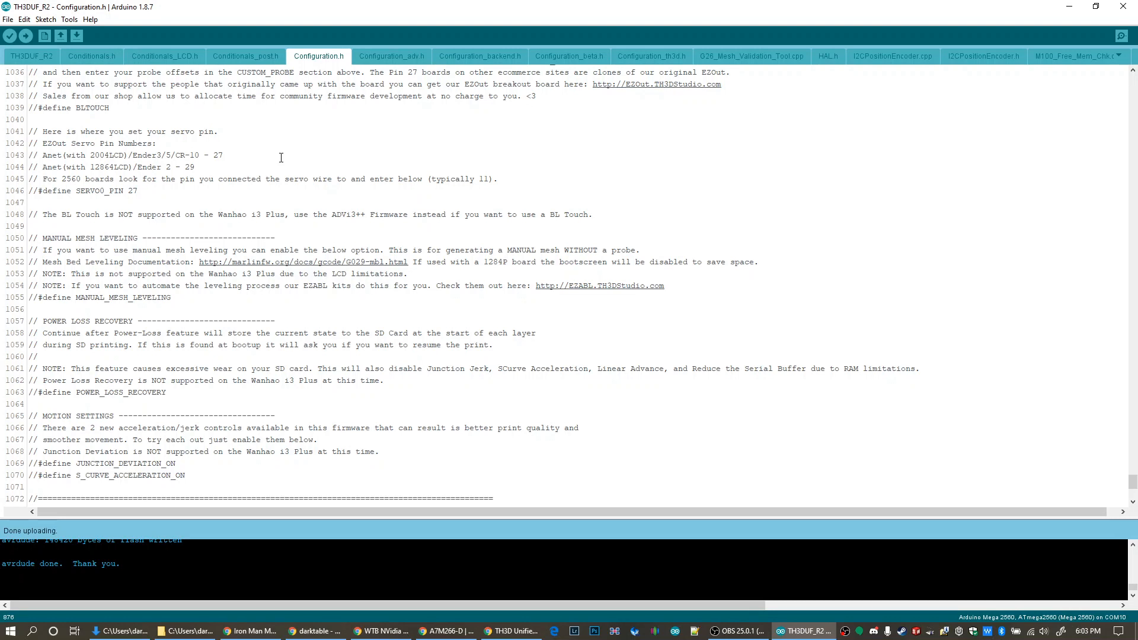
Open the serial monitor for the printer on COM10 and set its baud rate to 115200
click(69, 19)
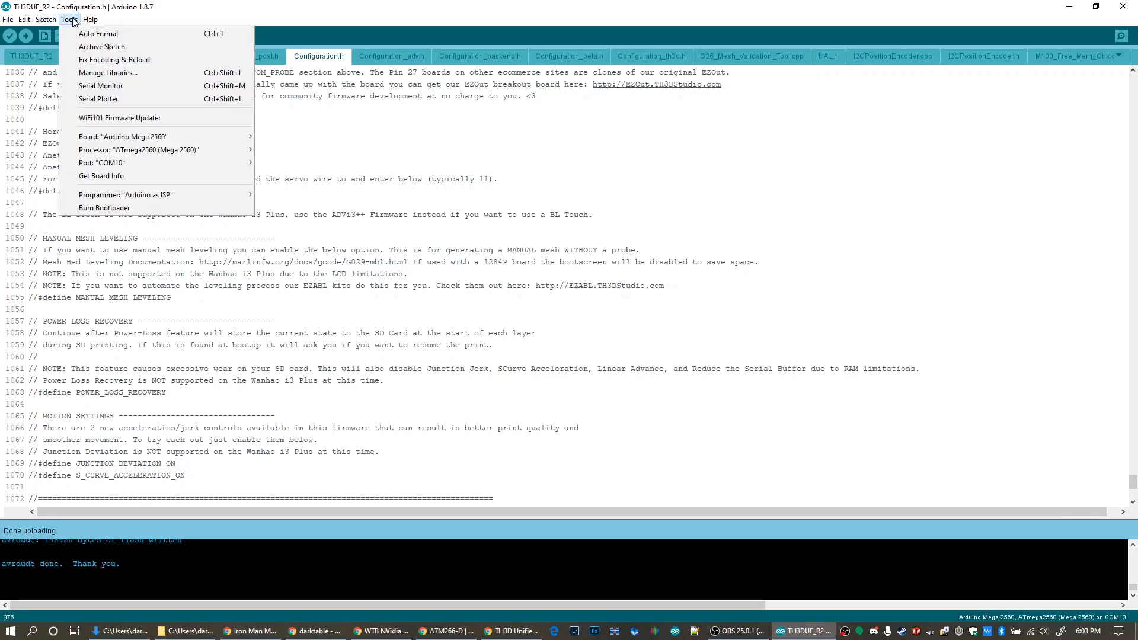
click(78, 85)
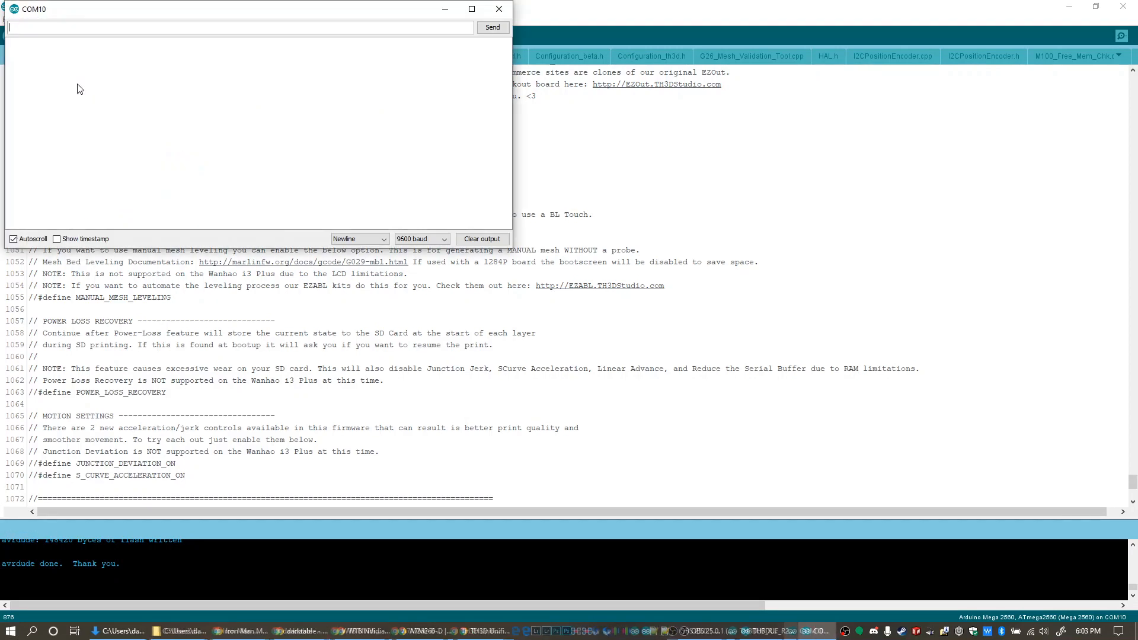
click(444, 239)
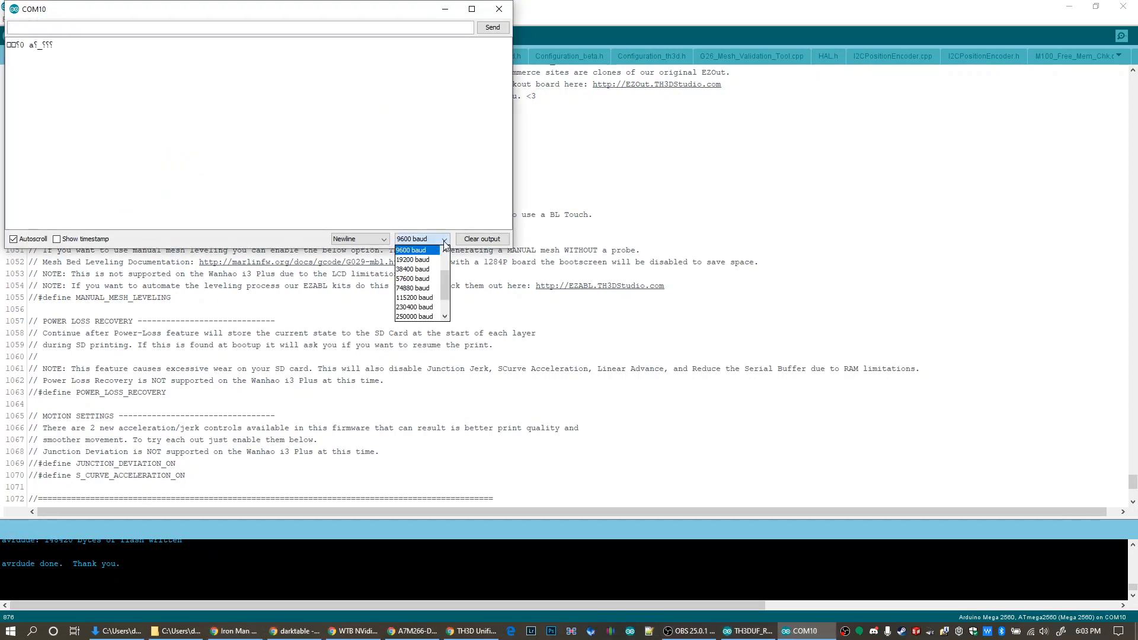
click(428, 298)
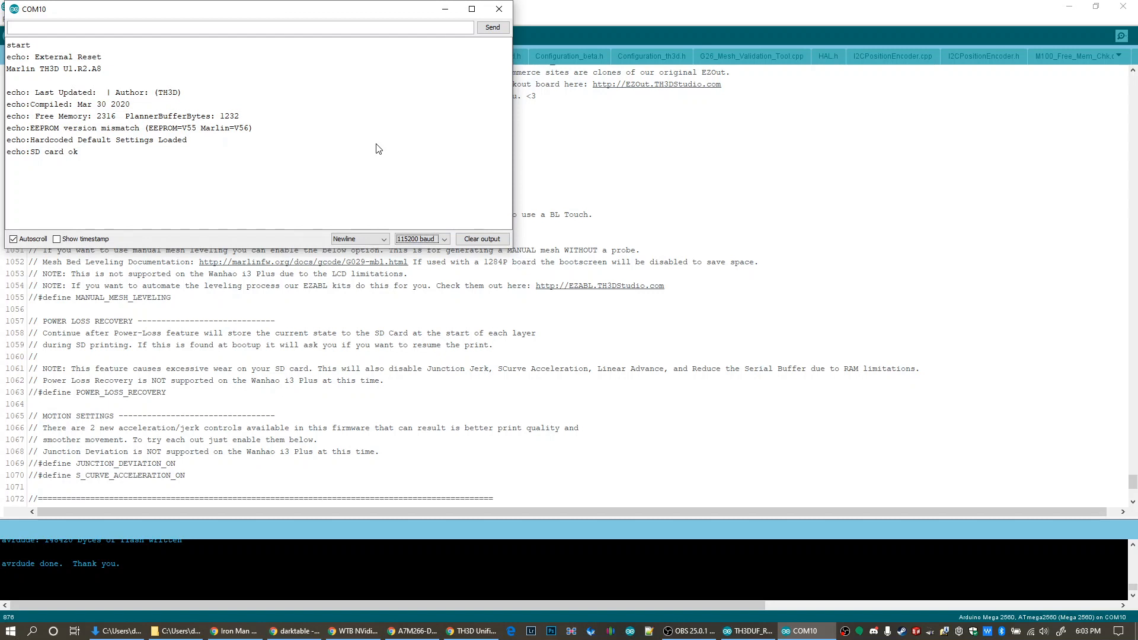
Try sending the command S500 to the printer through the serial monitor
click(252, 24)
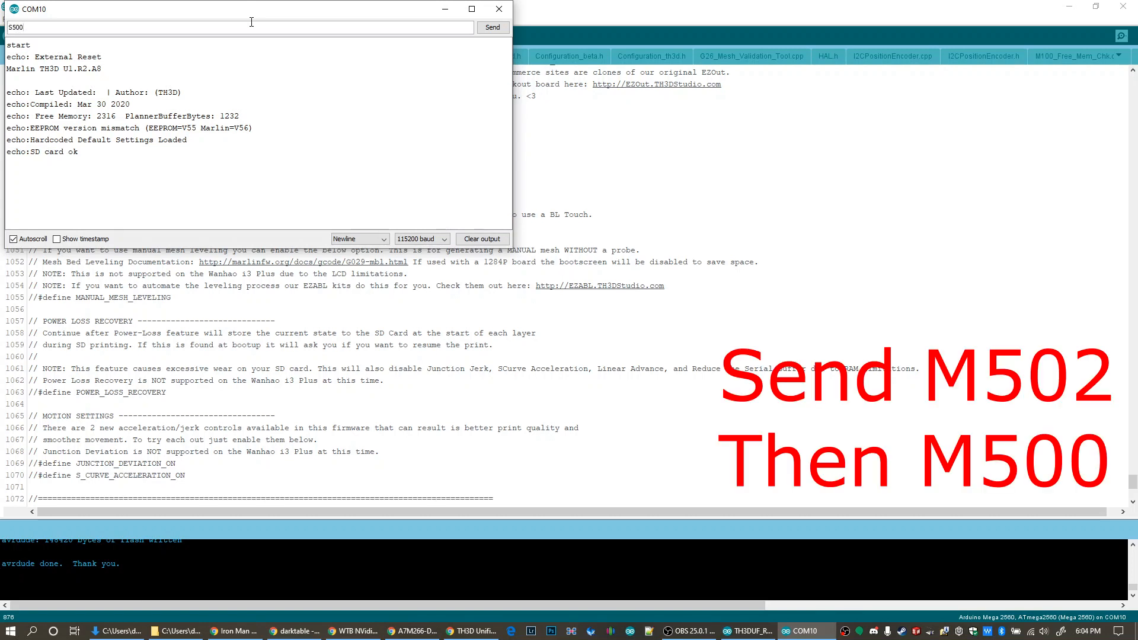
key(Return)
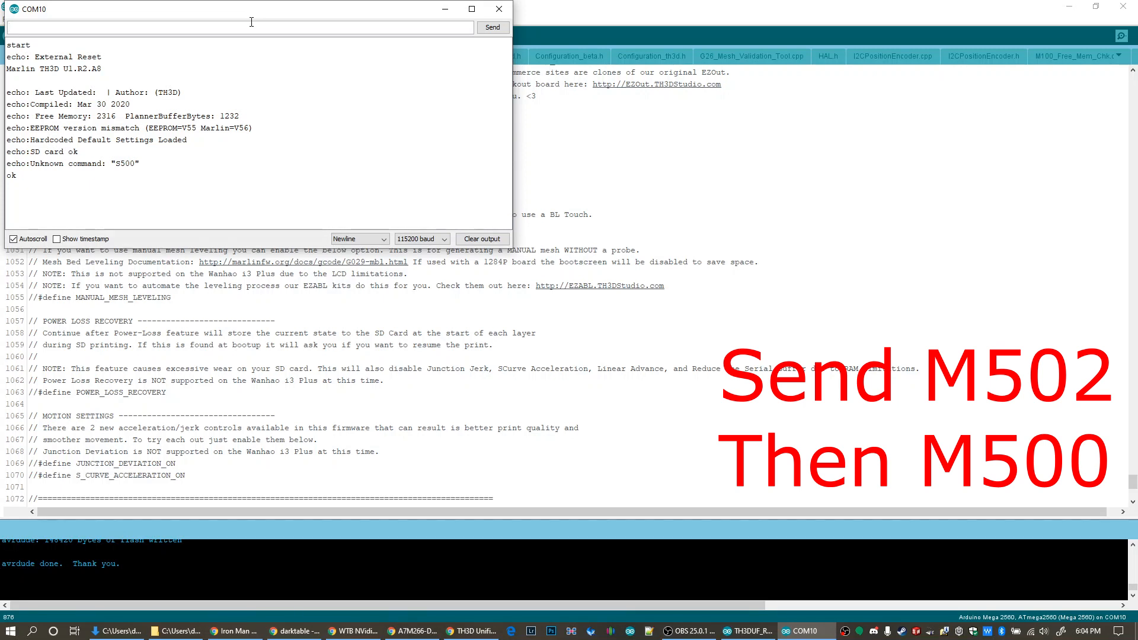
Look up the EEPROM reset instructions in the setup notes at the beginning of Configuration.h
click(119, 415)
click(33, 55)
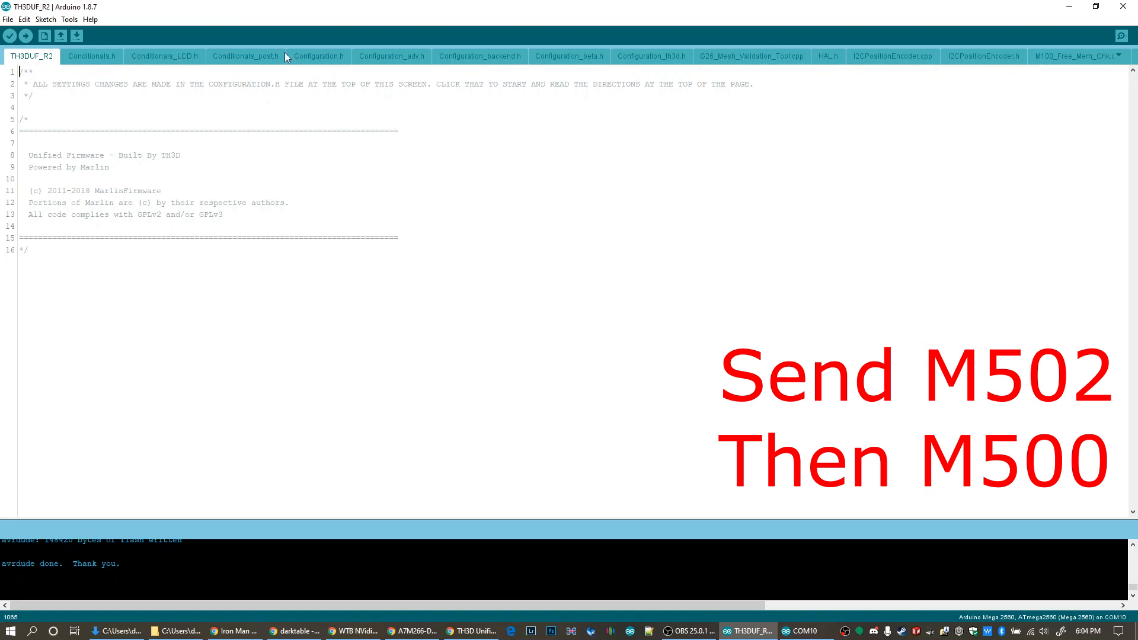
click(322, 55)
scroll(376, 231, up, 14)
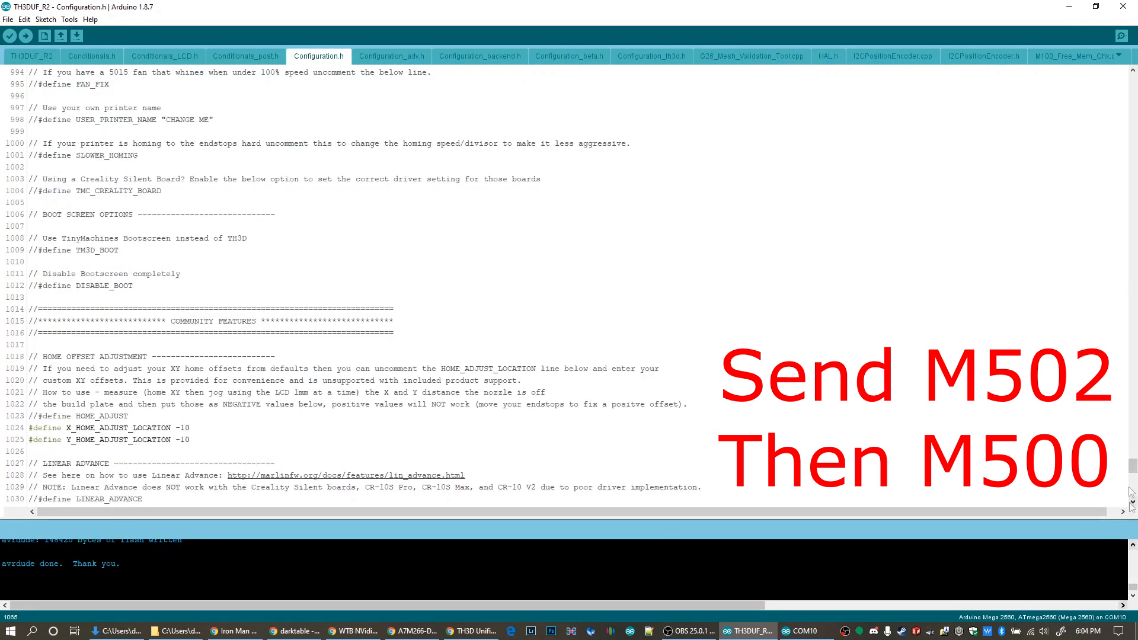
drag(1133, 466, 1133, 82)
scroll(610, 342, down, 1)
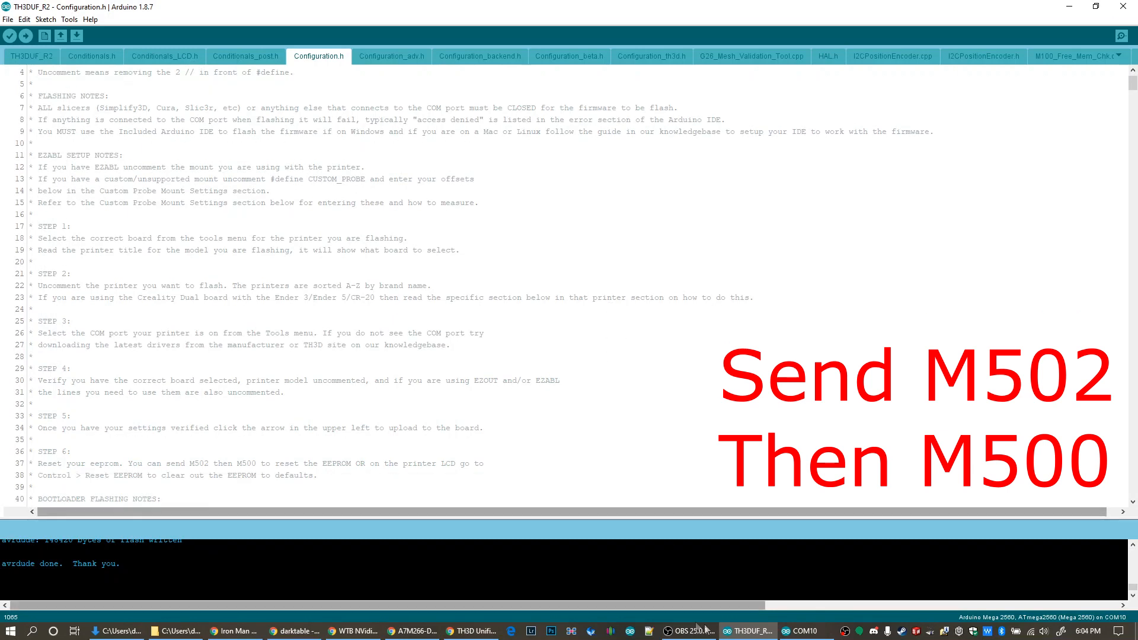
Return to the COM10 serial monitor and reset the printer's EEPROM by sending M502 followed by M500
mouse_move(815, 636)
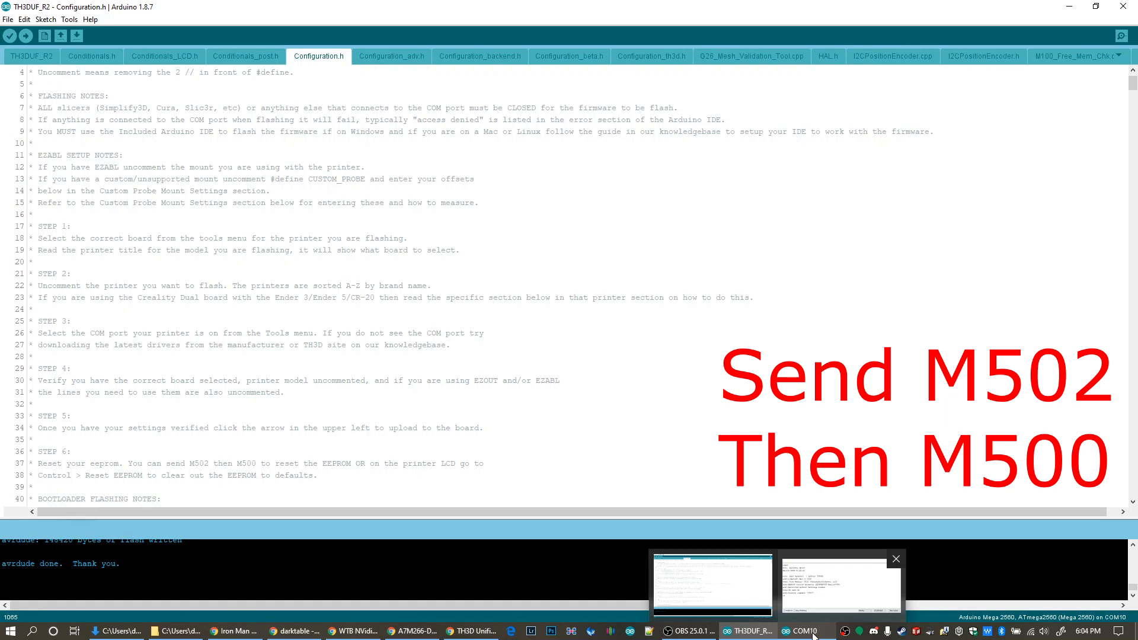
click(814, 636)
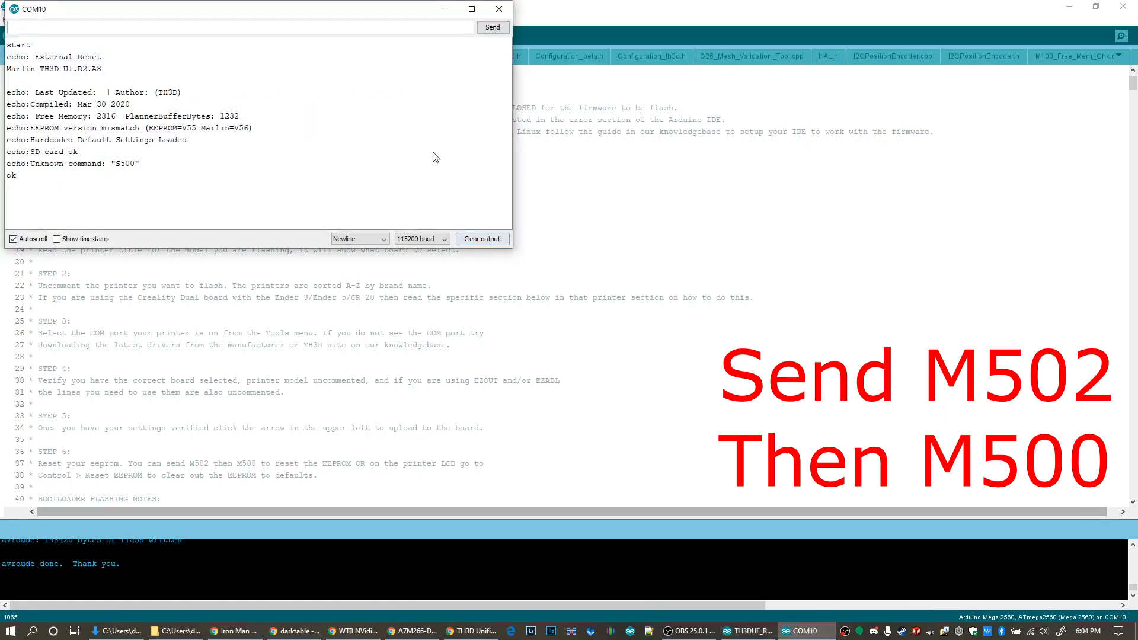
text(M502)
key(Return)
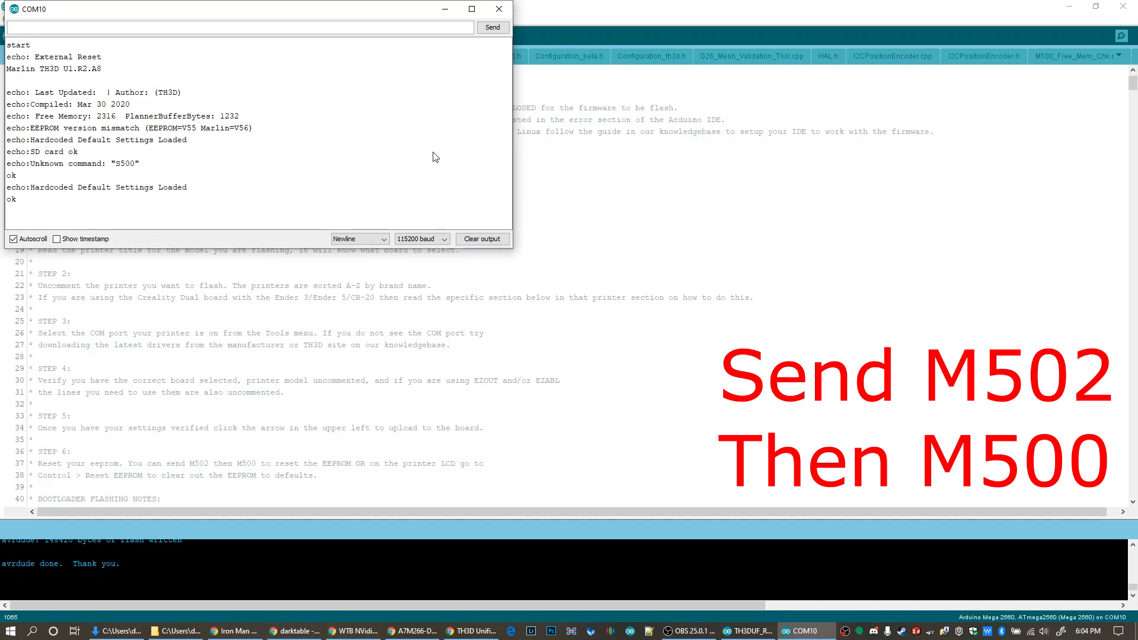
text(M500)
key(Return)
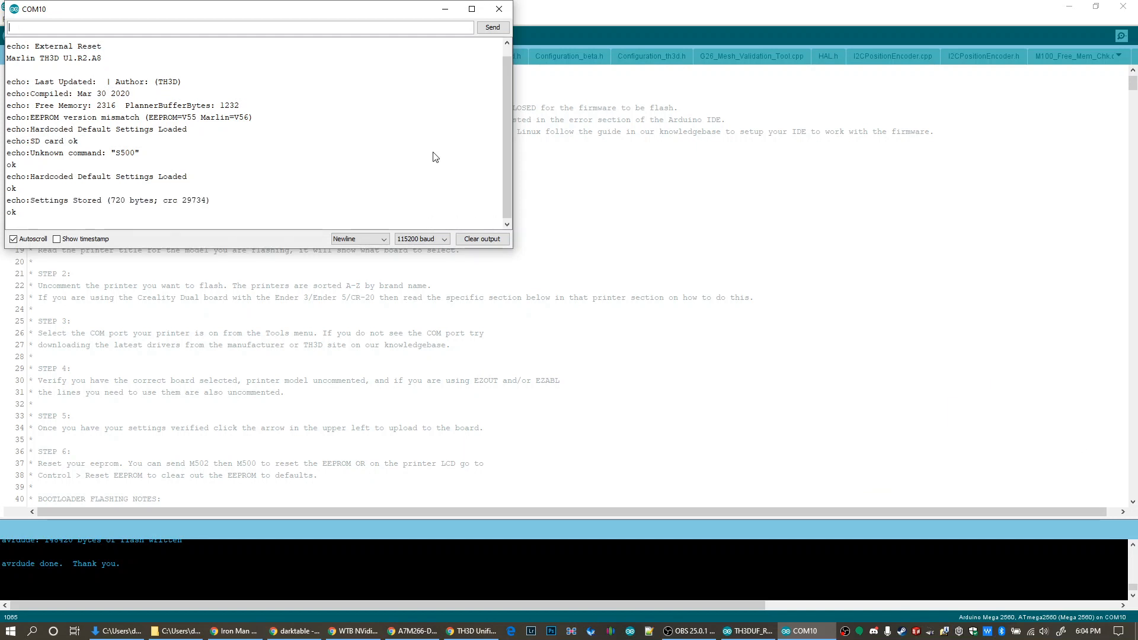
Close the serial monitor and the Arduino IDE to end the firmware programming
click(501, 7)
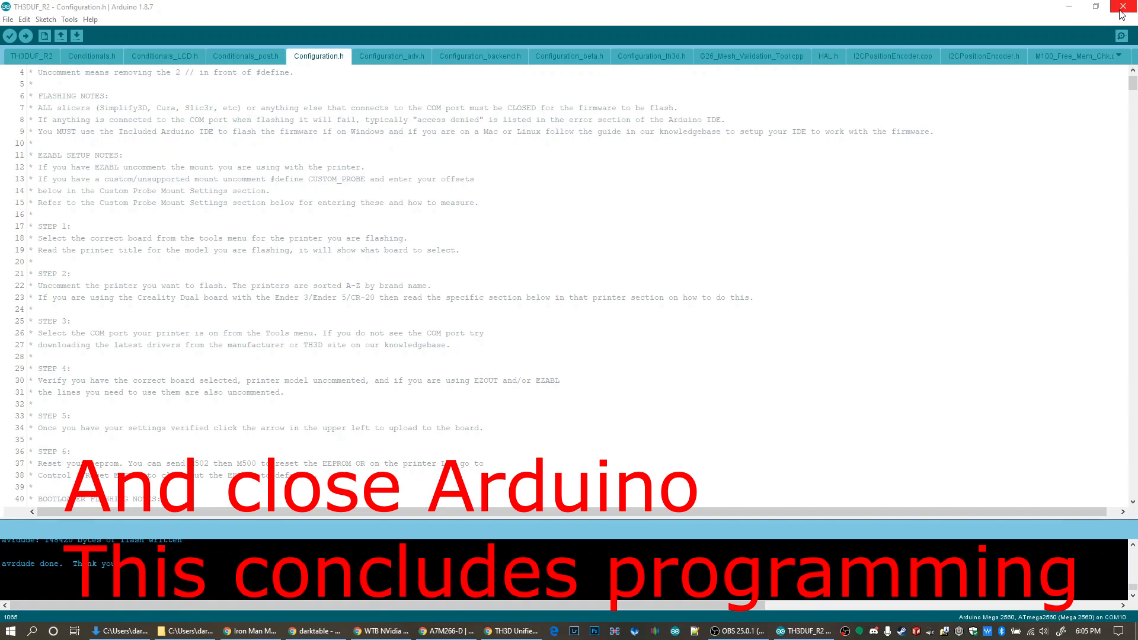
click(1122, 7)
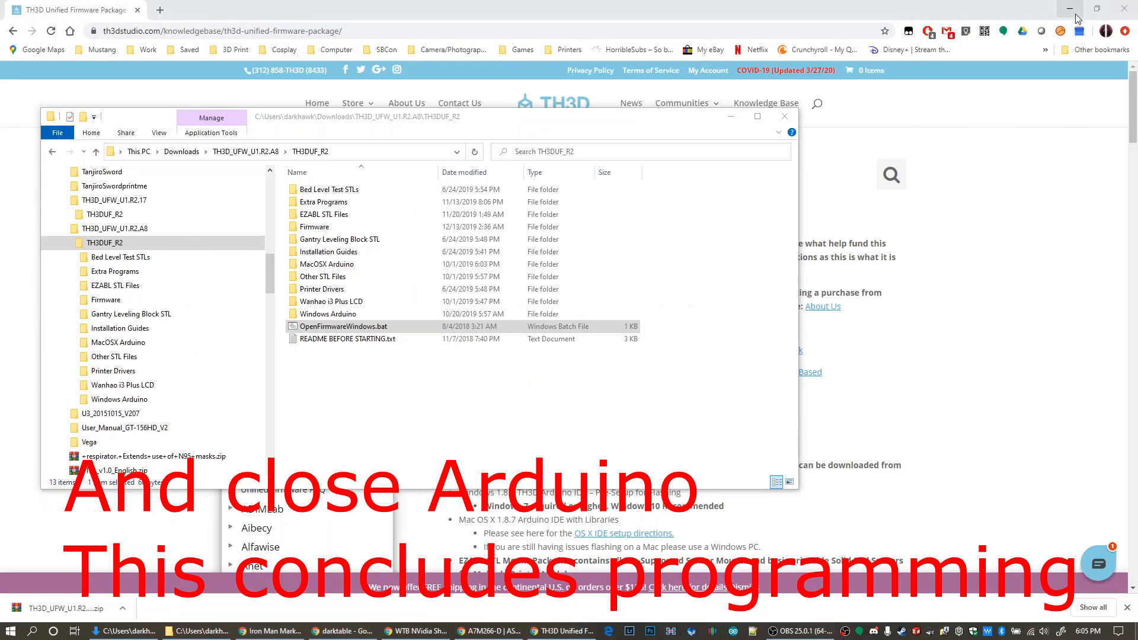
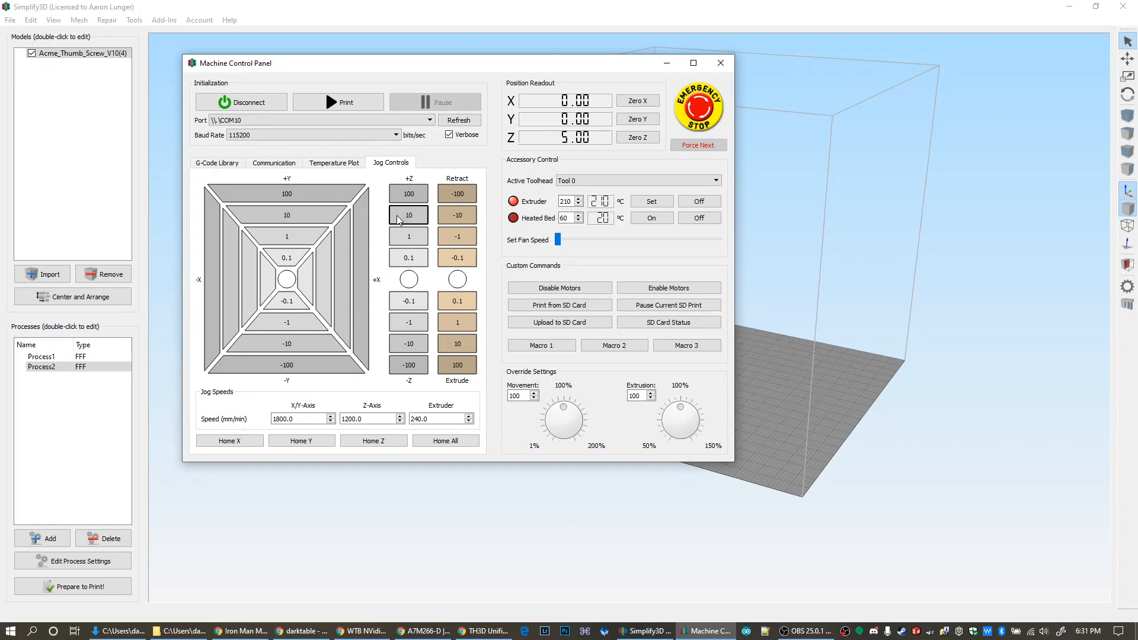
Extrude 40 mm of filament in four 10 mm moves, and turn off the extruder heater
click(474, 345)
click(474, 346)
click(474, 346)
click(475, 345)
click(700, 205)
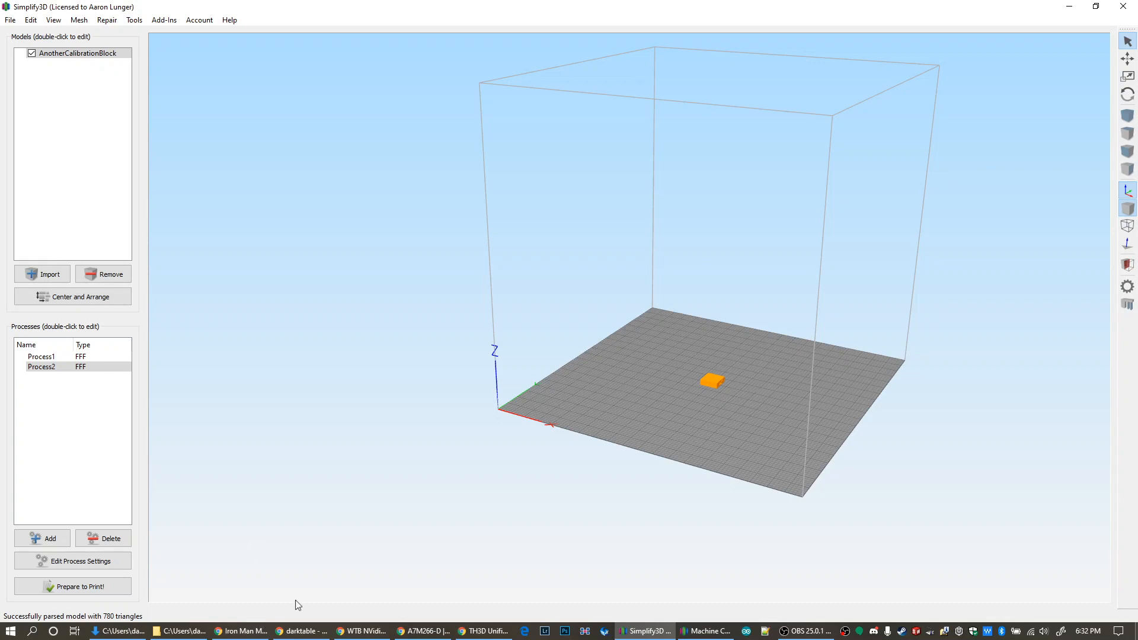
Review the extruder and layer settings of Process2, and close its settings
click(90, 562)
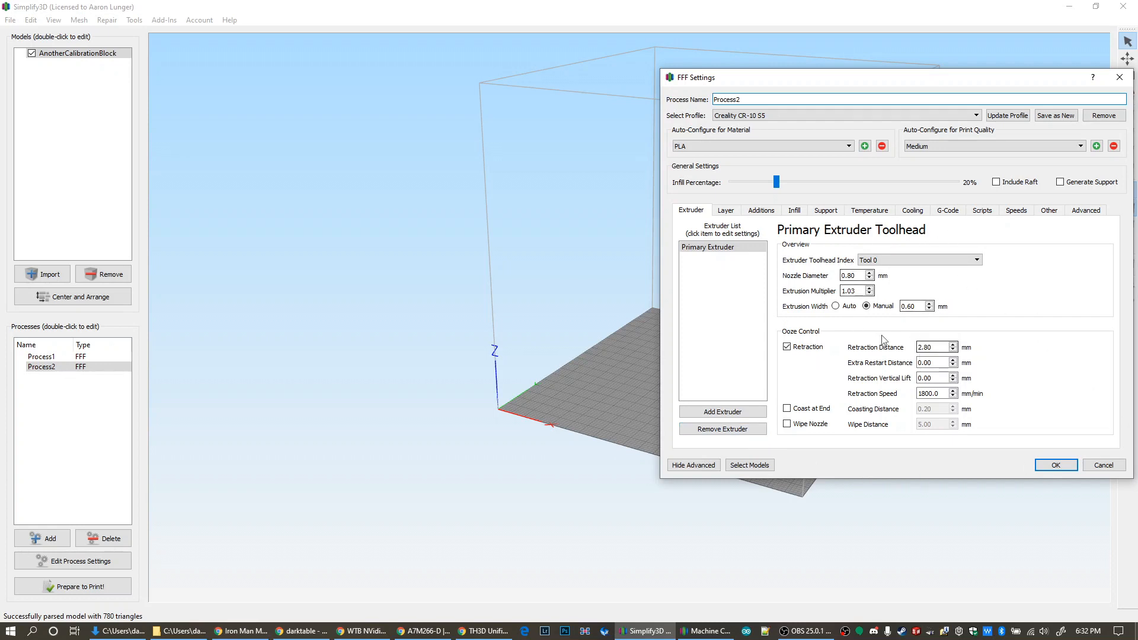
click(1045, 467)
click(80, 563)
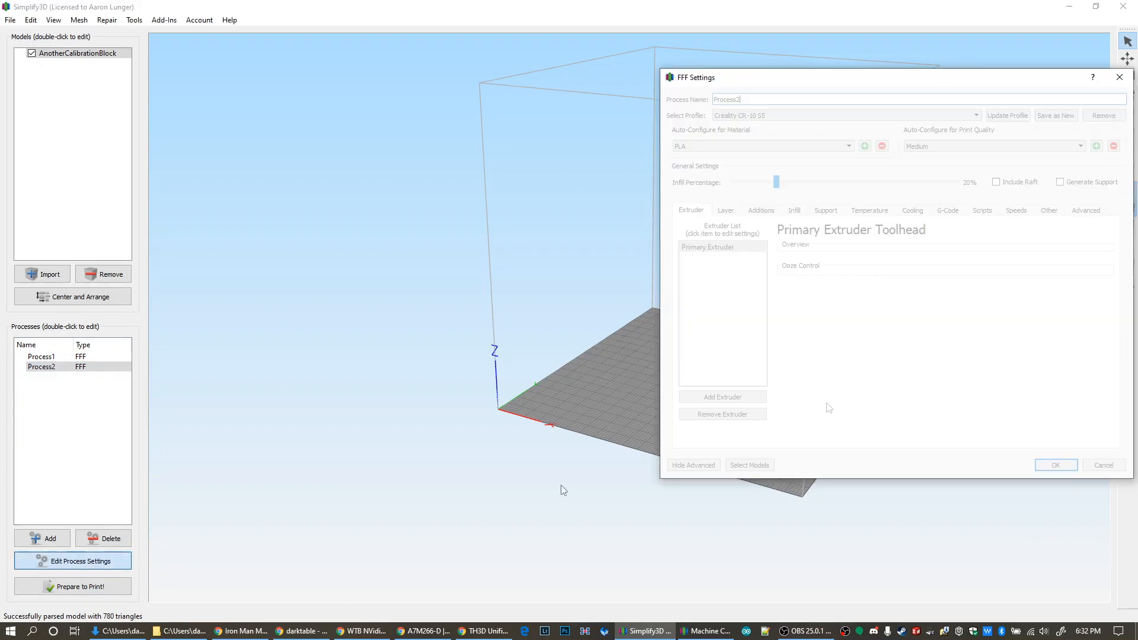
click(732, 214)
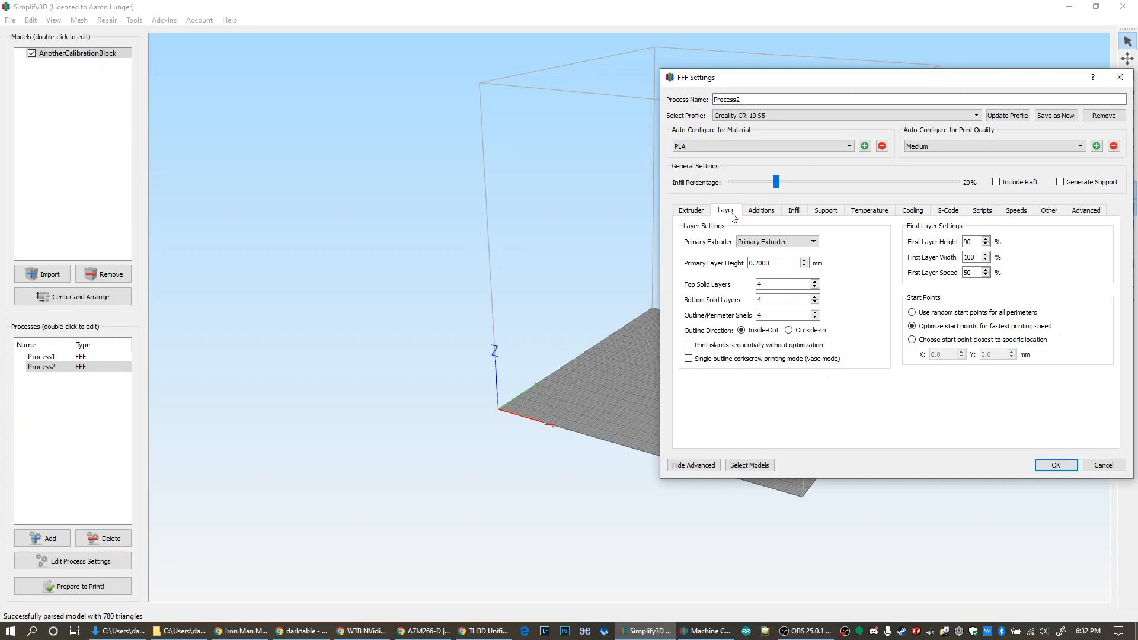
click(1067, 465)
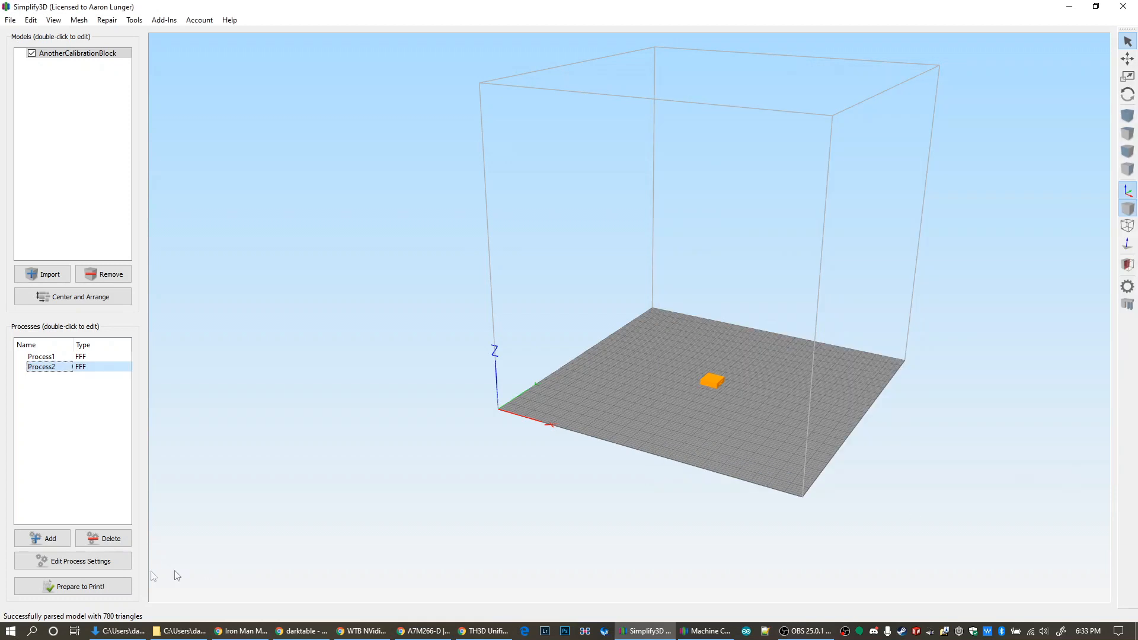
Slice the calibration block for printing and begin the print over USB
click(116, 592)
click(575, 425)
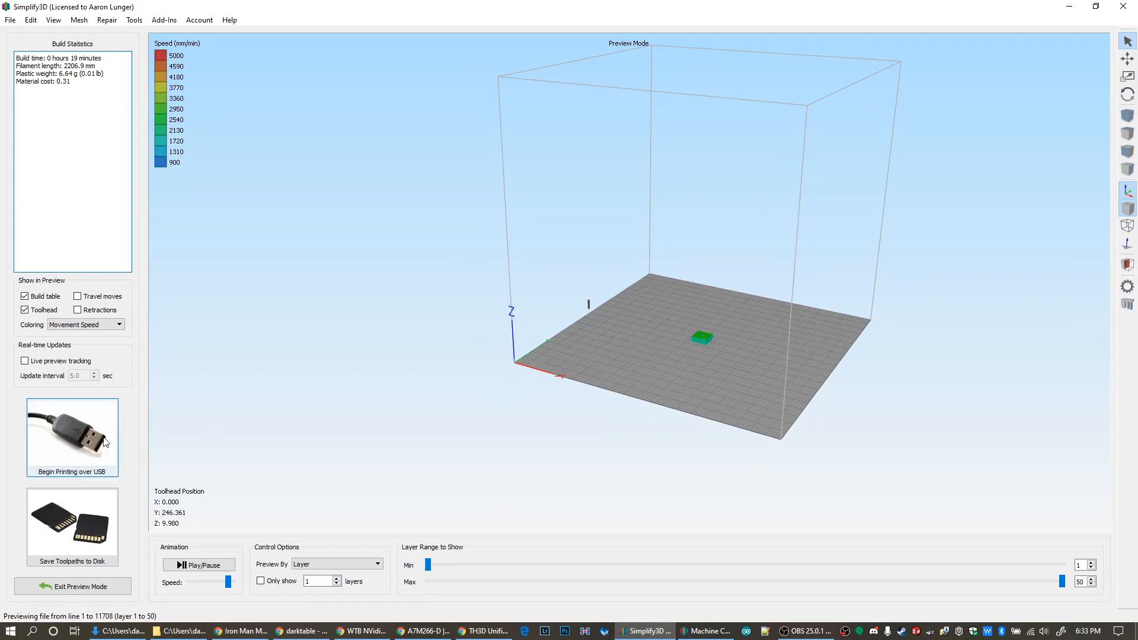
click(50, 433)
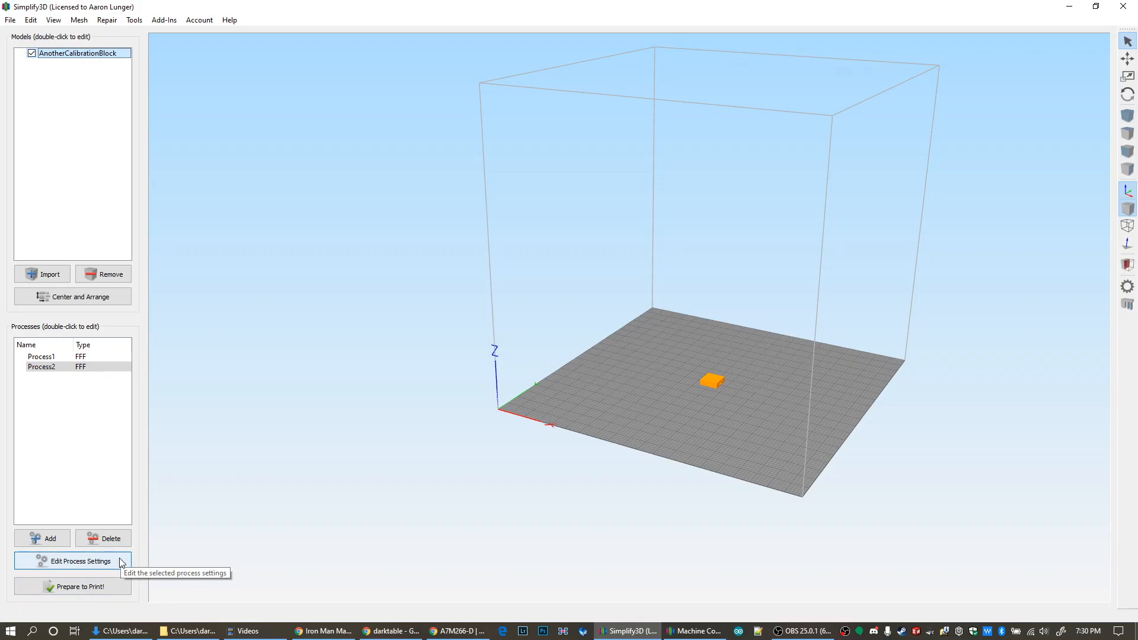
Open Process2's settings, and open the EZABL Pro Installation Guide V1.5 PDF from the firmware package's Installation Guides folder
click(120, 562)
drag(845, 79, 451, 116)
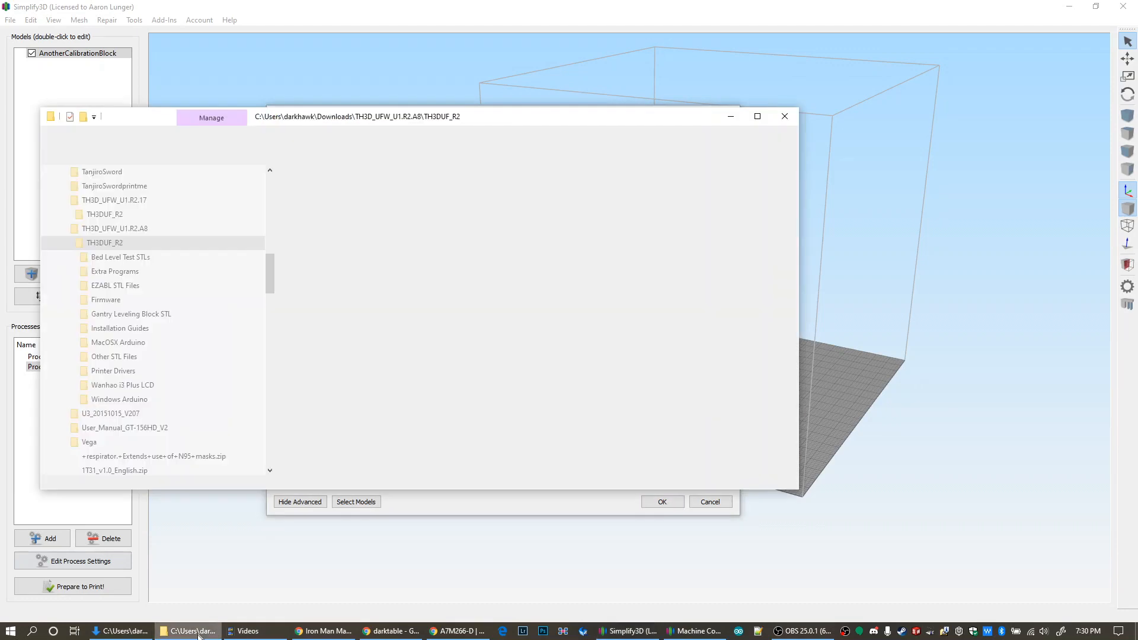
click(198, 632)
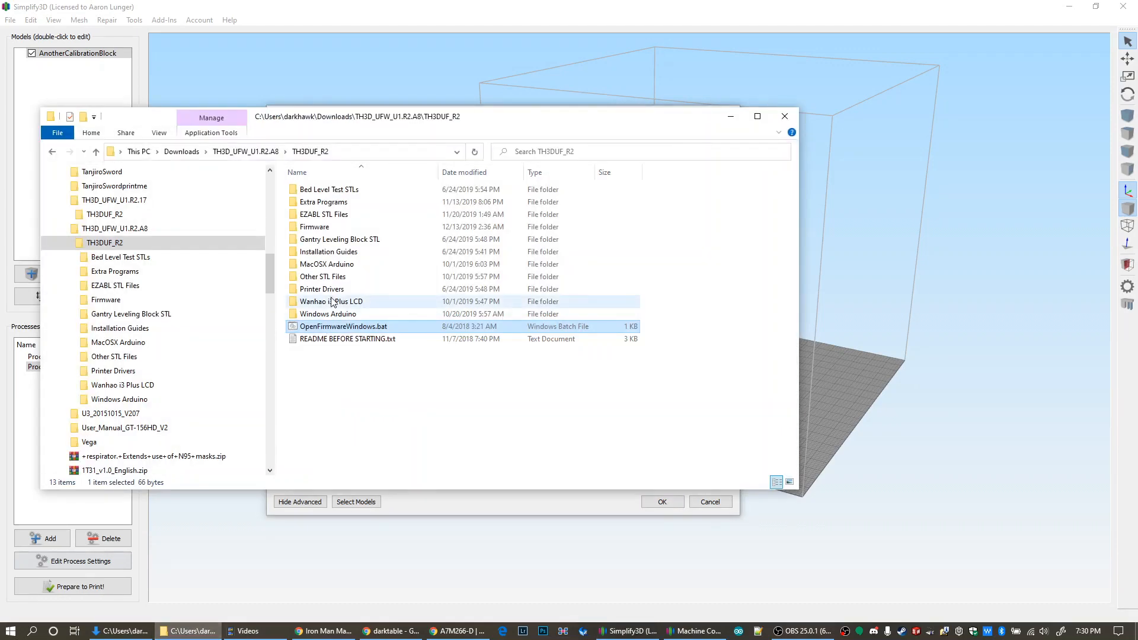
double_click(332, 252)
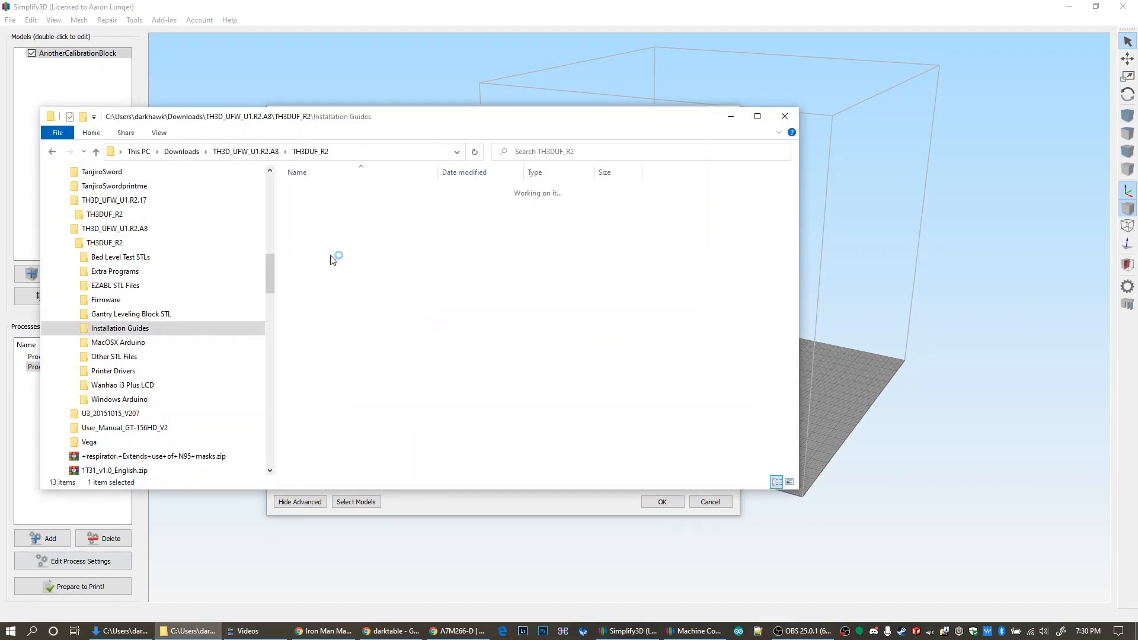
click(325, 194)
click(354, 205)
double_click(355, 204)
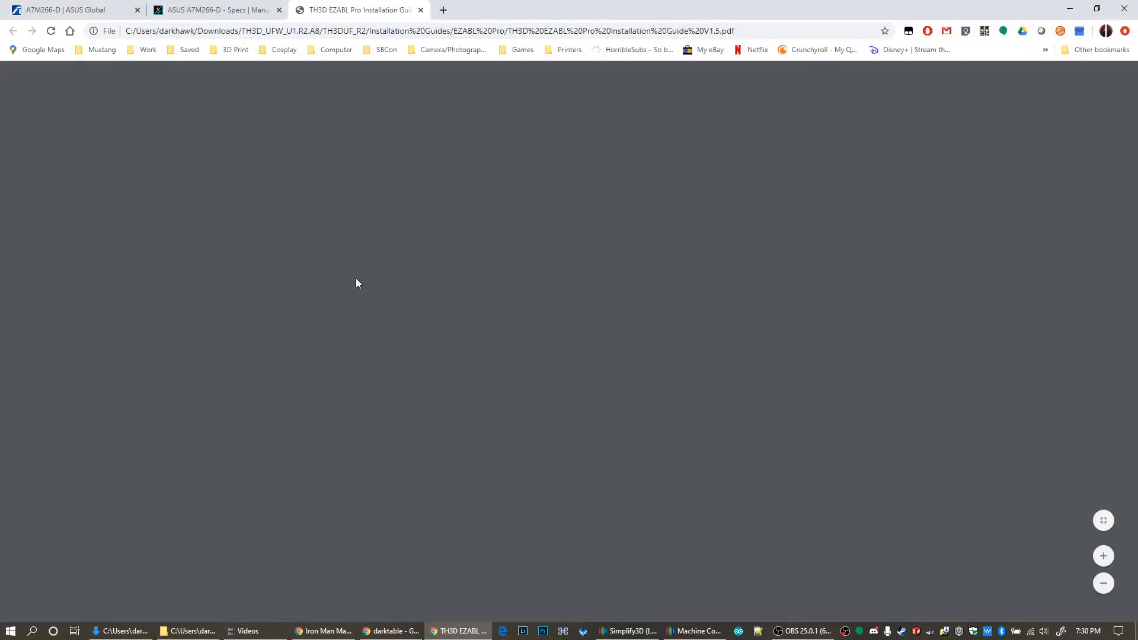
Examine the sensor mounting height and the control board power connections in the EZABL Pro installation guide
scroll(357, 291, down, 10)
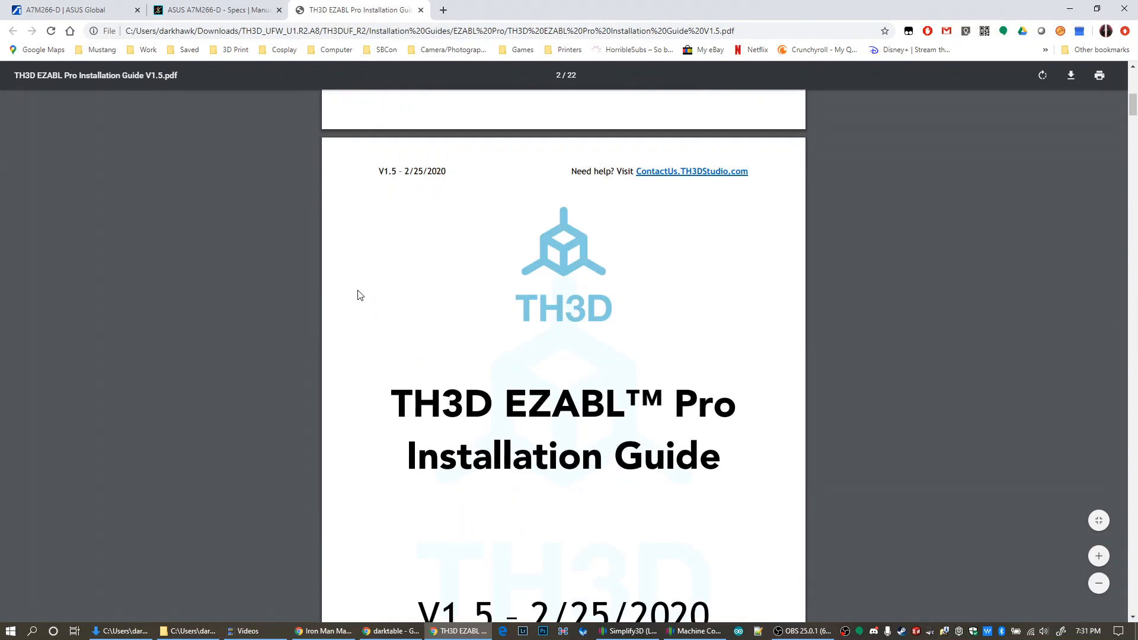
scroll(361, 302, down, 20)
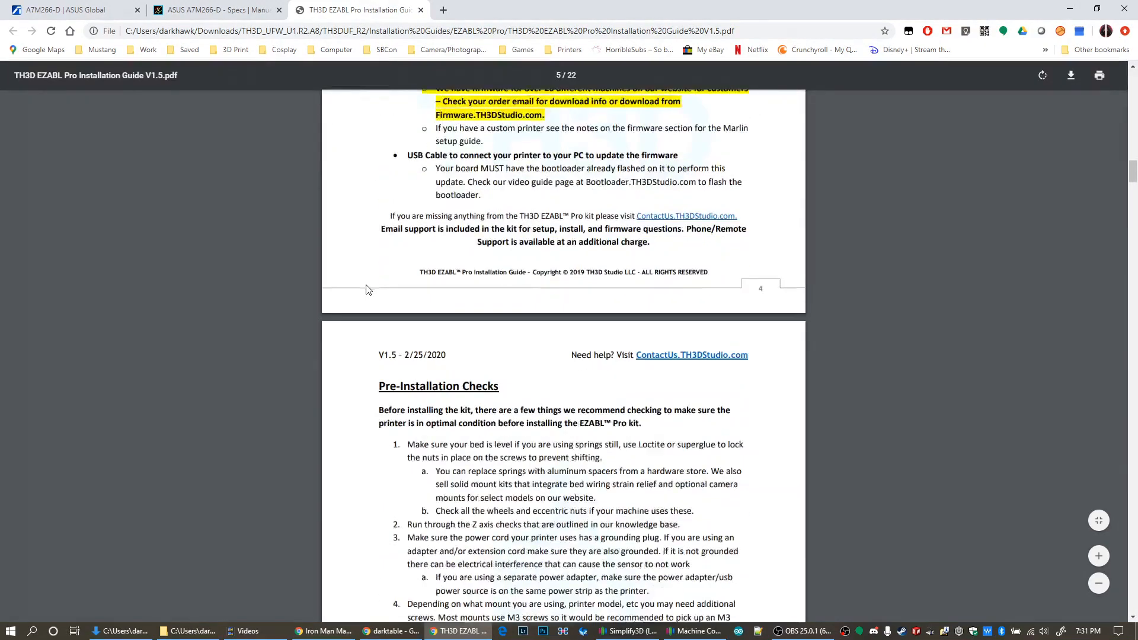
scroll(358, 344, down, 14)
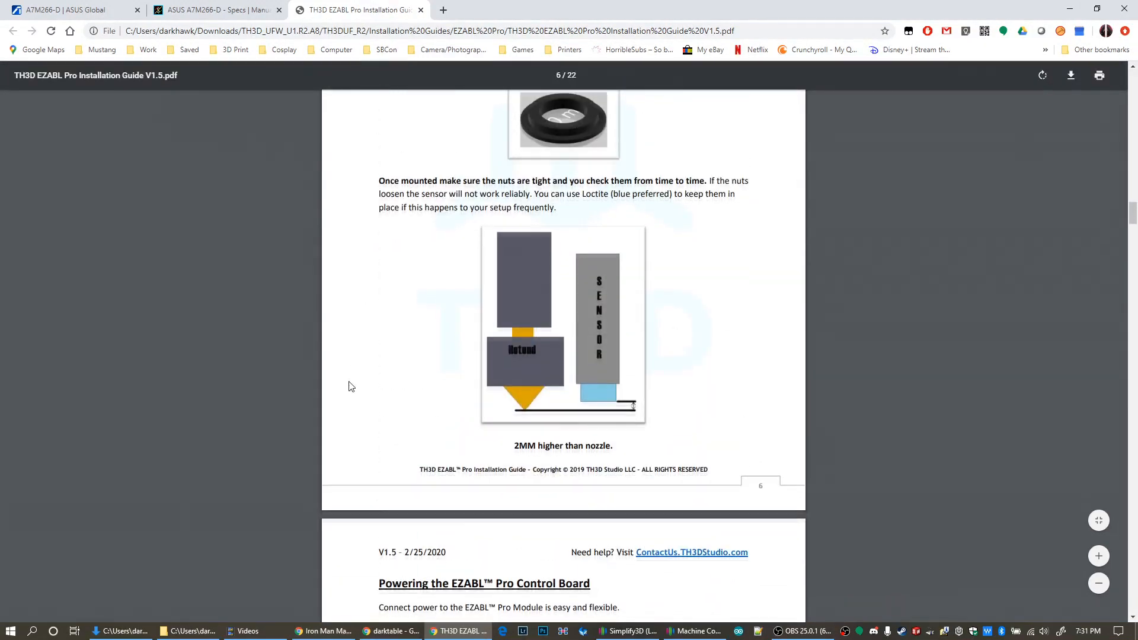
scroll(352, 384, up, 2)
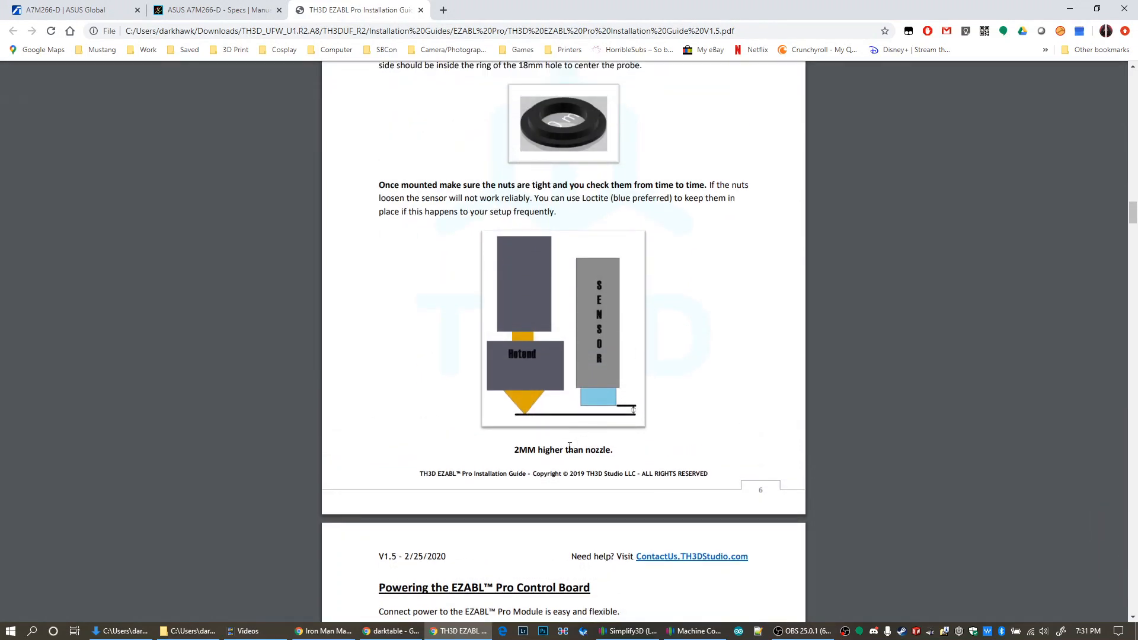
scroll(407, 386, down, 9)
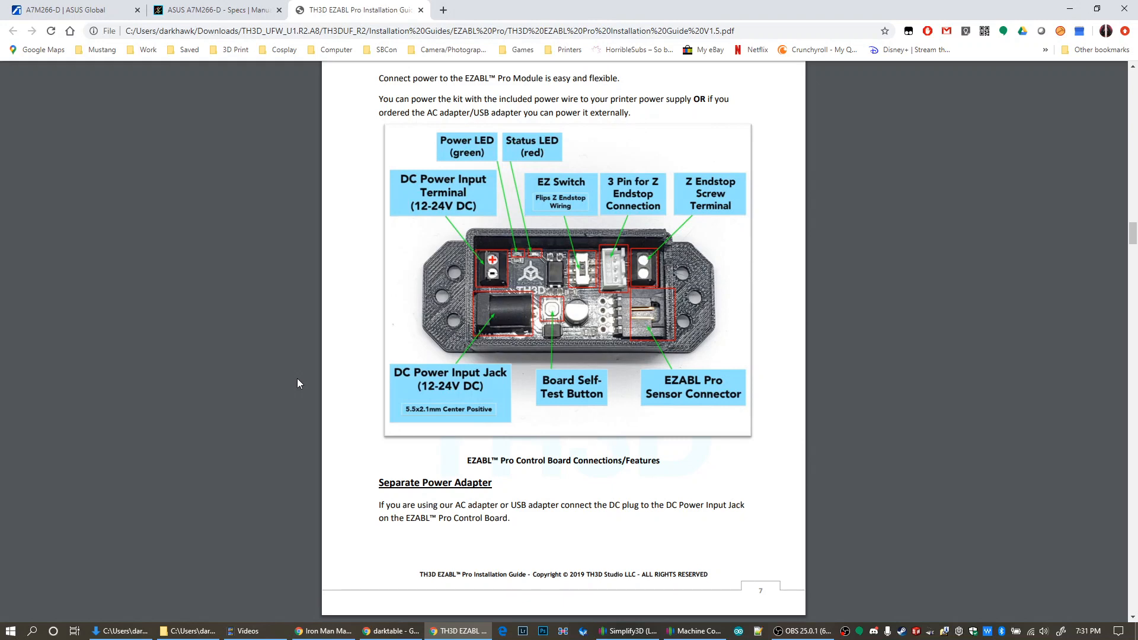
scroll(297, 383, down, 2)
scroll(297, 384, up, 2)
scroll(221, 360, down, 9)
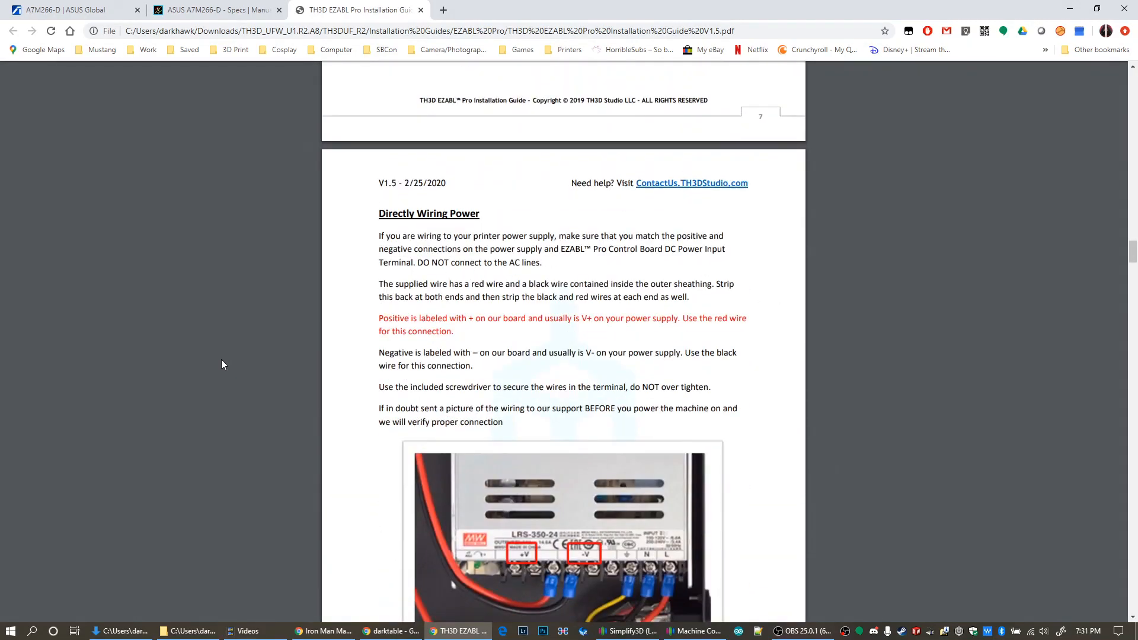
Skim the guide from endstop wiring through the Z offset section to the slicer update instructions for first-layer settings and starting G-code
scroll(222, 364, down, 15)
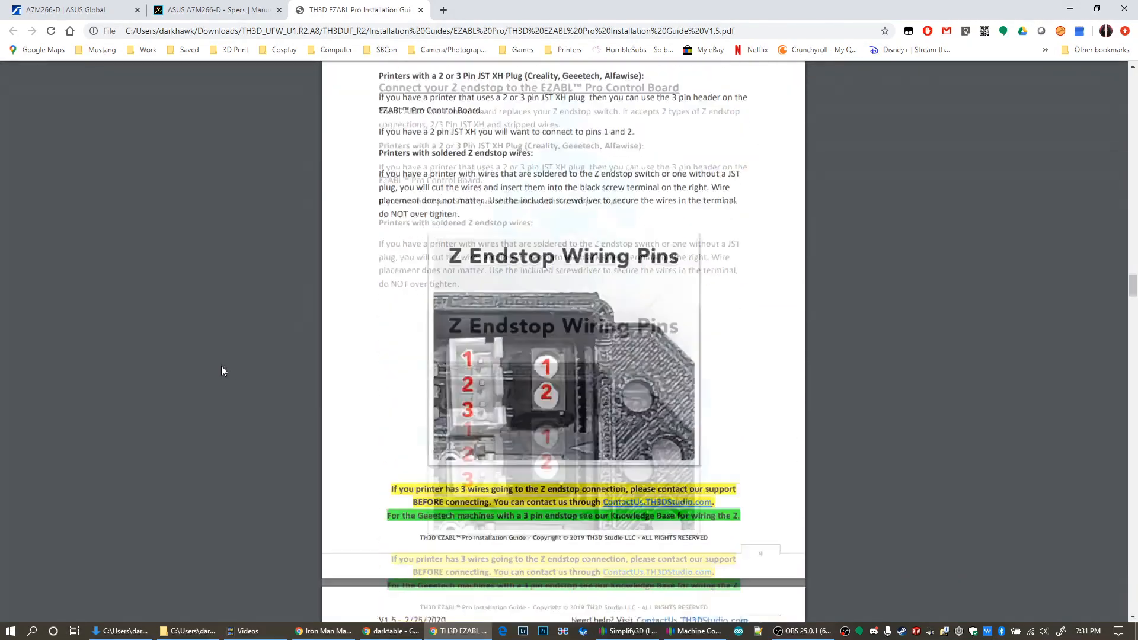
scroll(221, 371, down, 18)
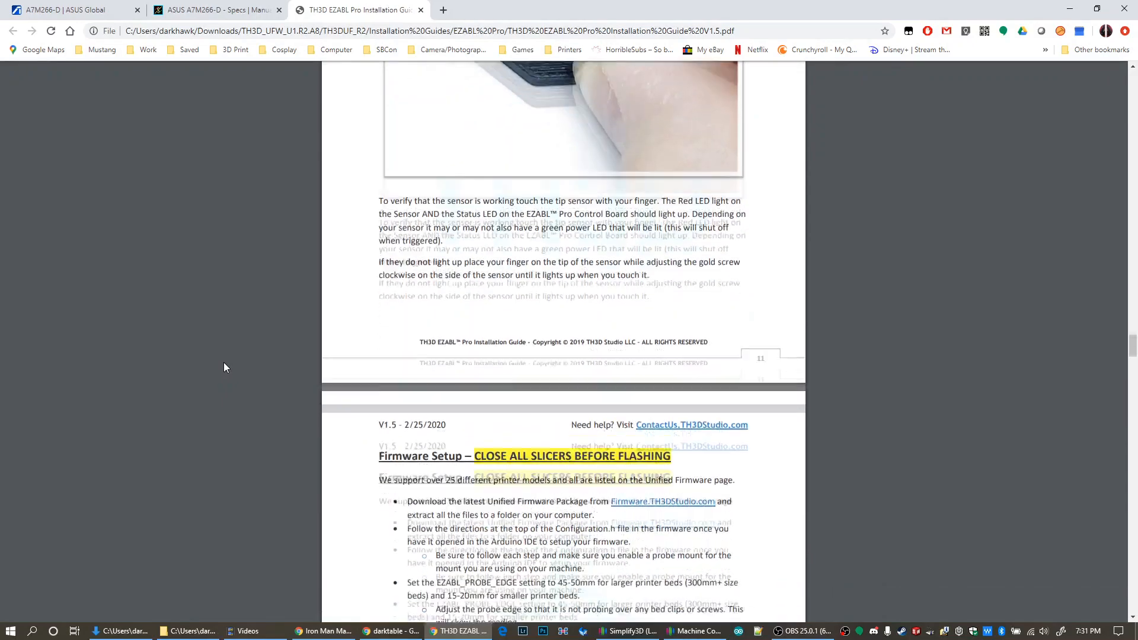
scroll(223, 362, down, 13)
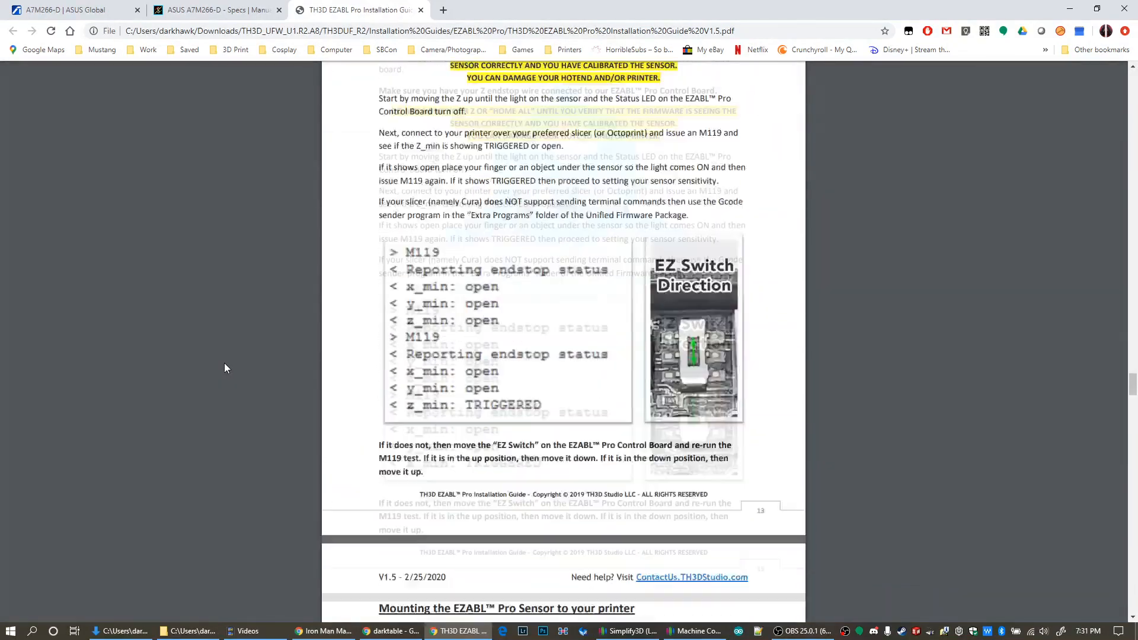
scroll(224, 364, down, 18)
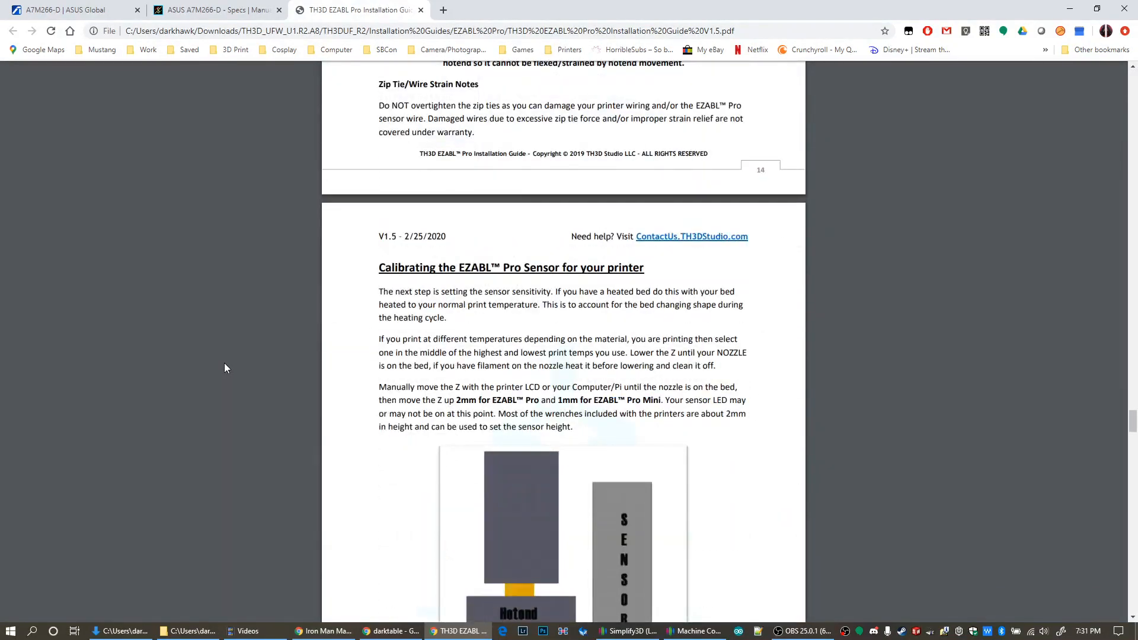
scroll(225, 363, down, 18)
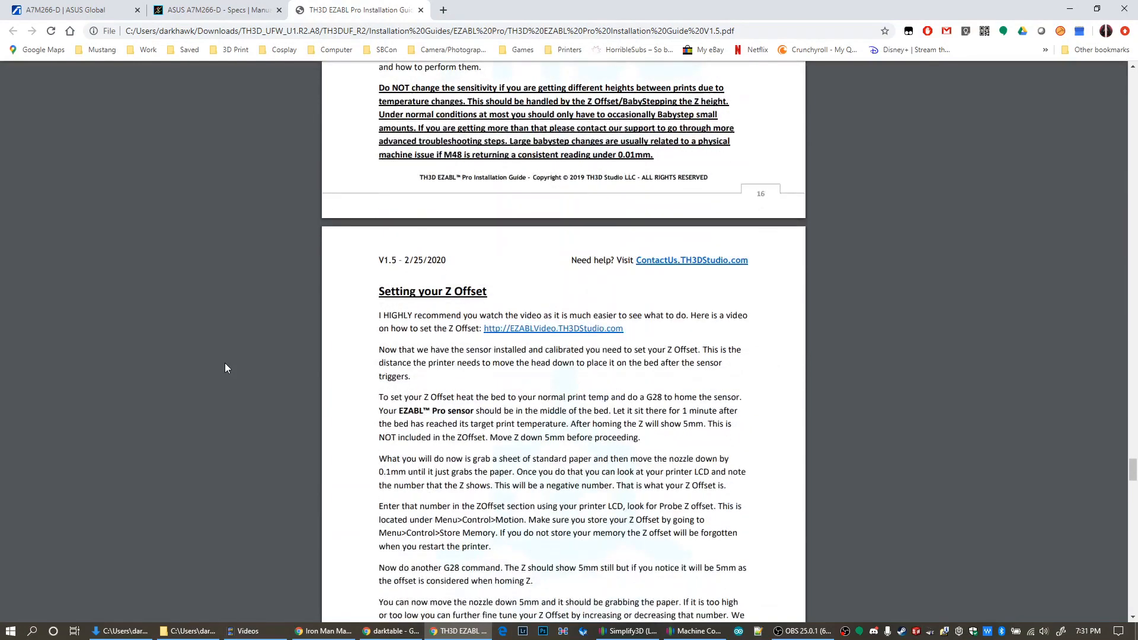
scroll(225, 363, down, 6)
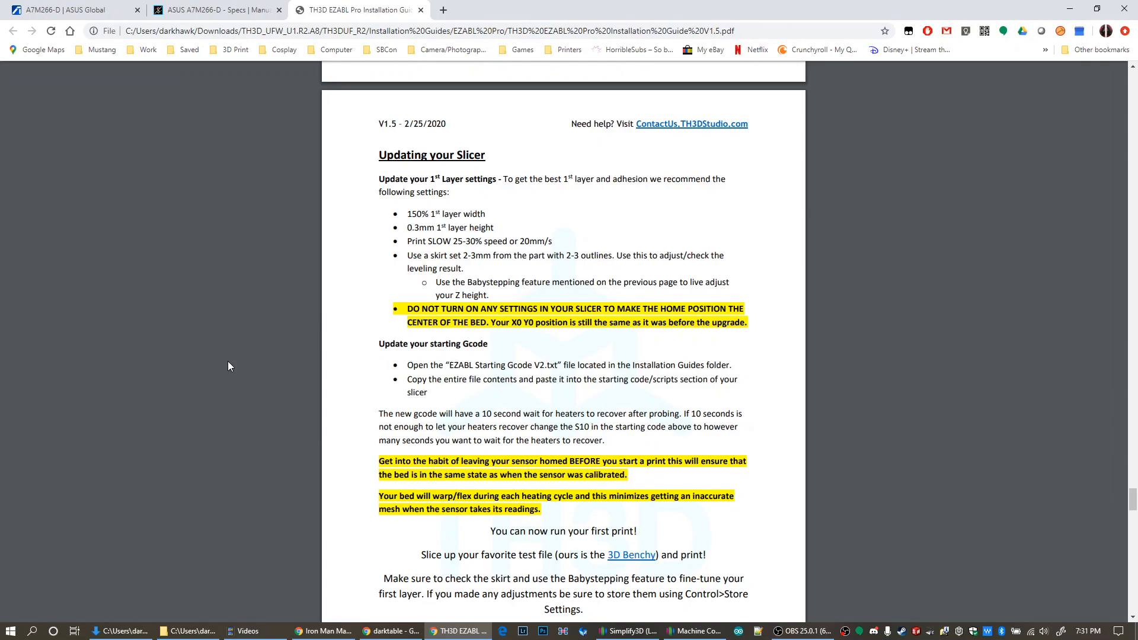
scroll(228, 363, down, 15)
scroll(227, 361, up, 8)
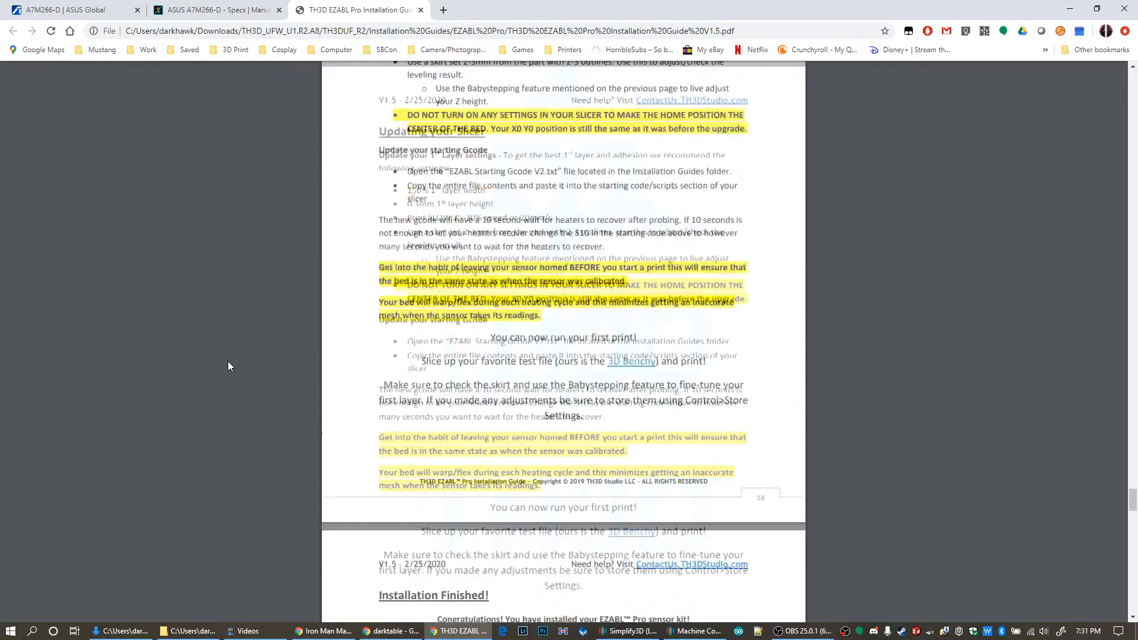
scroll(228, 361, down, 9)
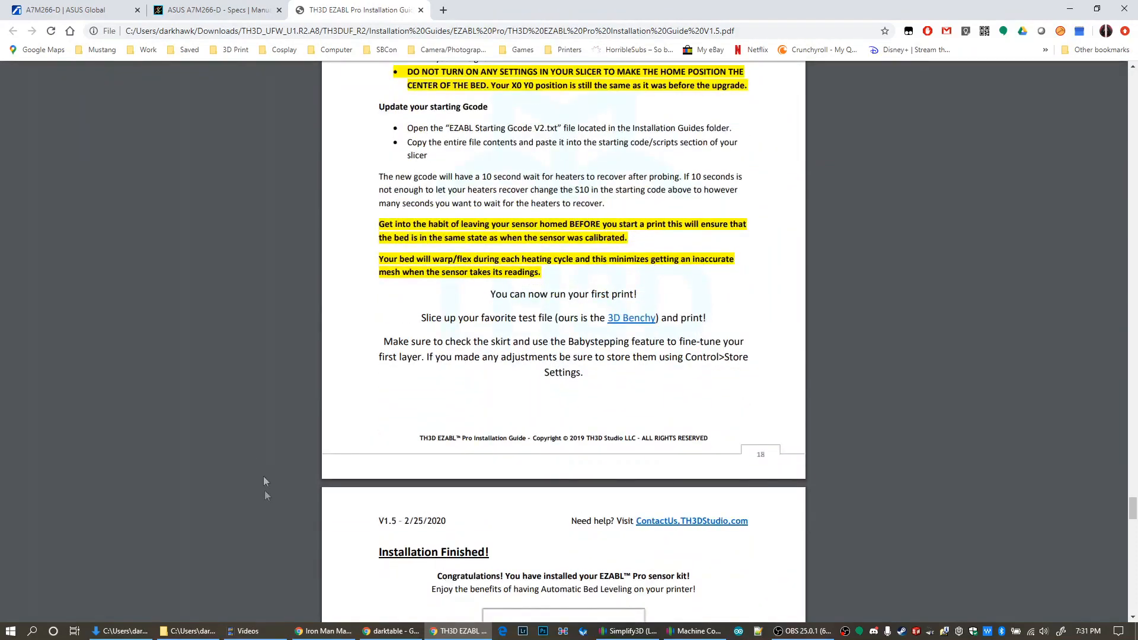
Open EZABL Starting Gcode V2.txt from the EZABL Pro folder and compare it with Process2's starting script in Simplify3D
click(189, 631)
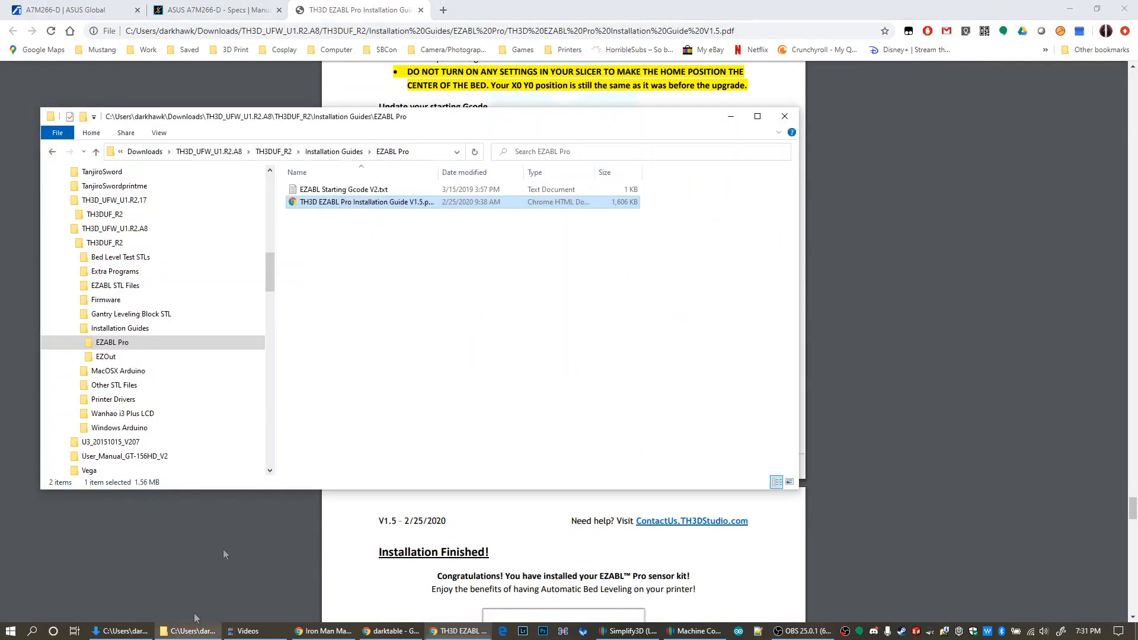
double_click(325, 190)
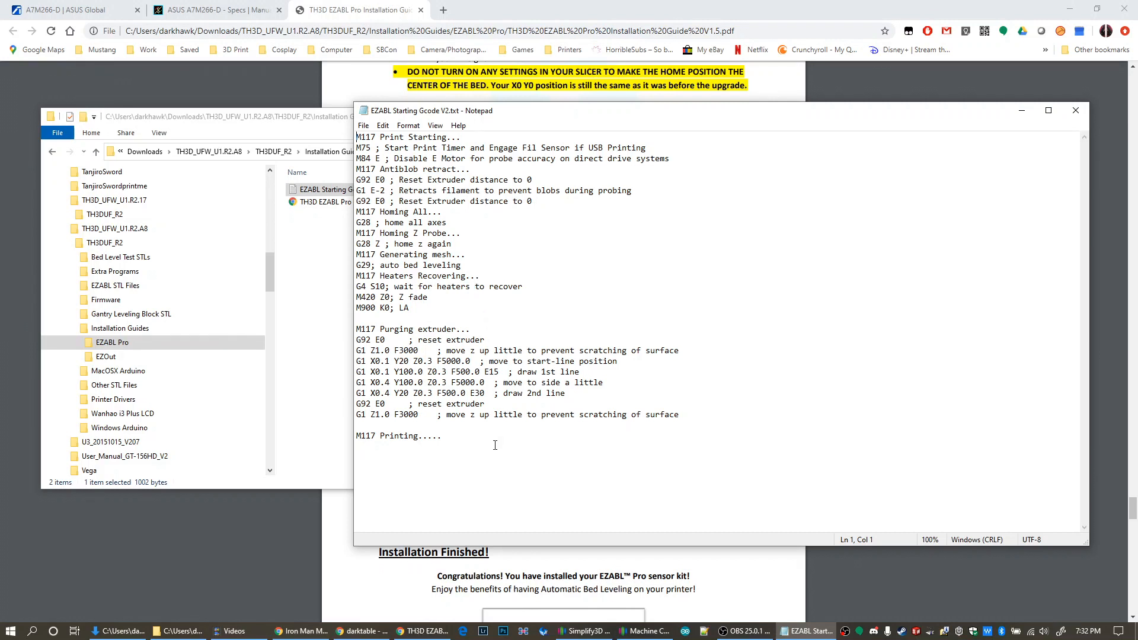
click(654, 637)
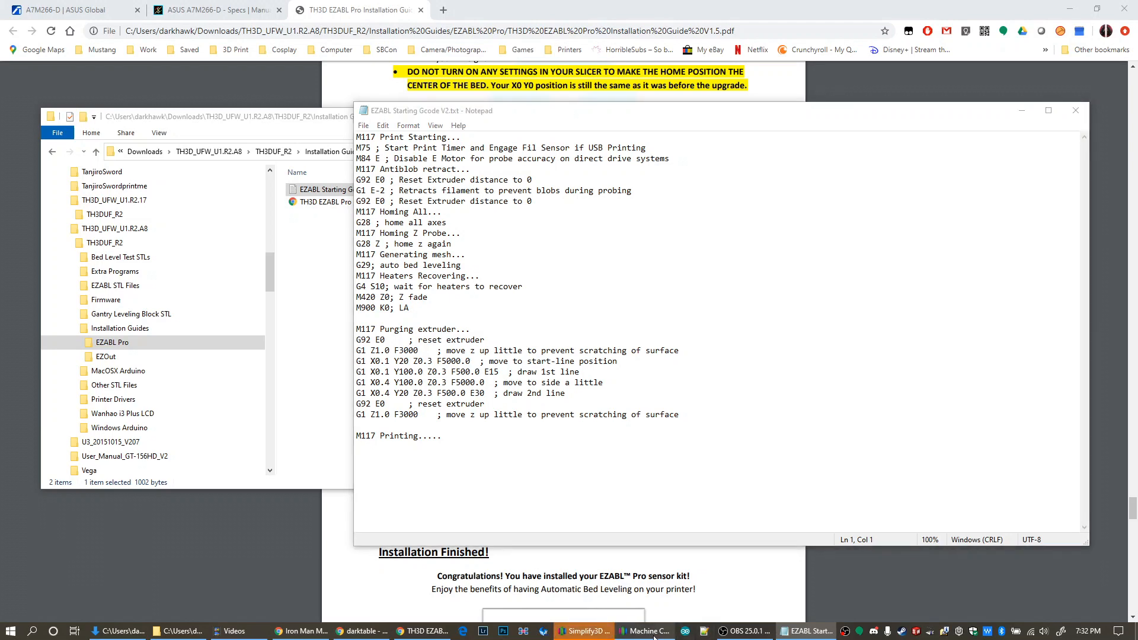
click(584, 631)
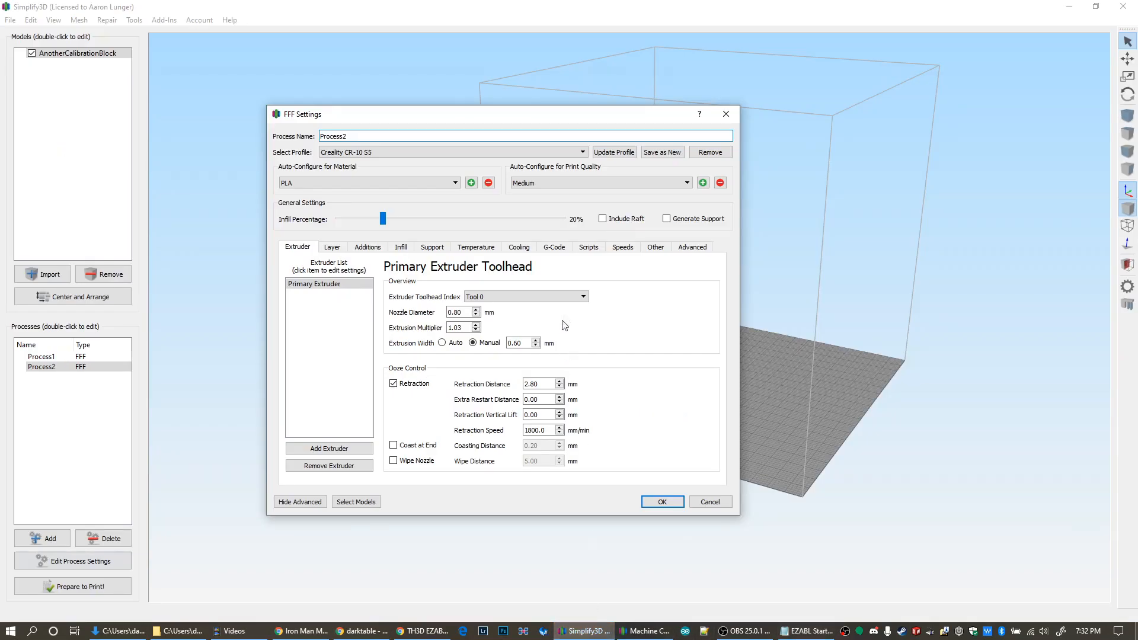
click(589, 247)
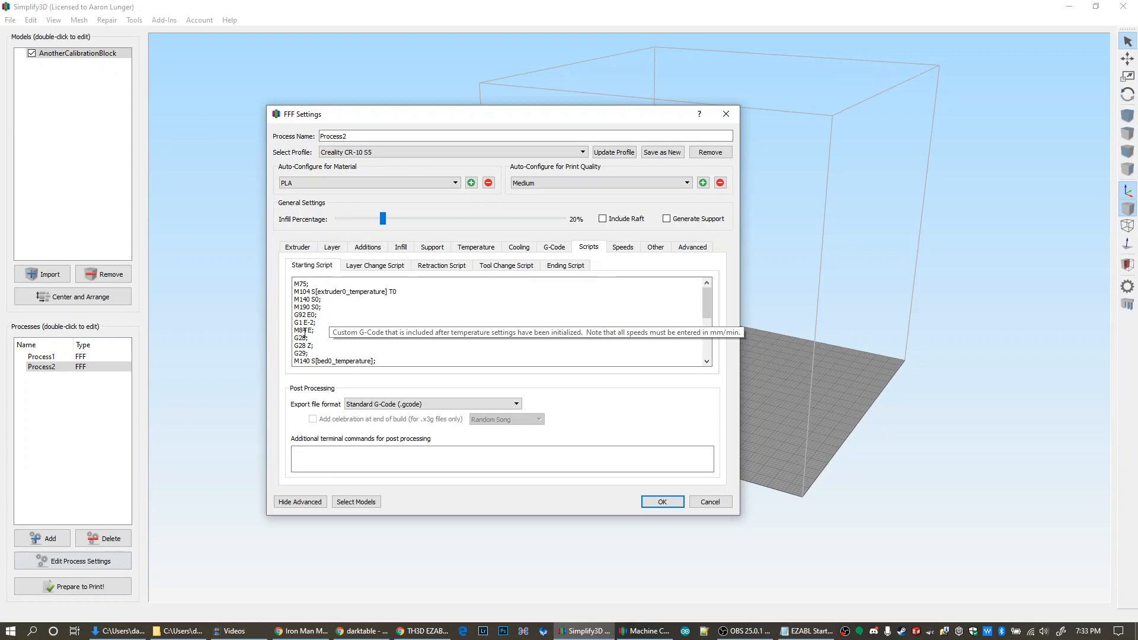
click(813, 632)
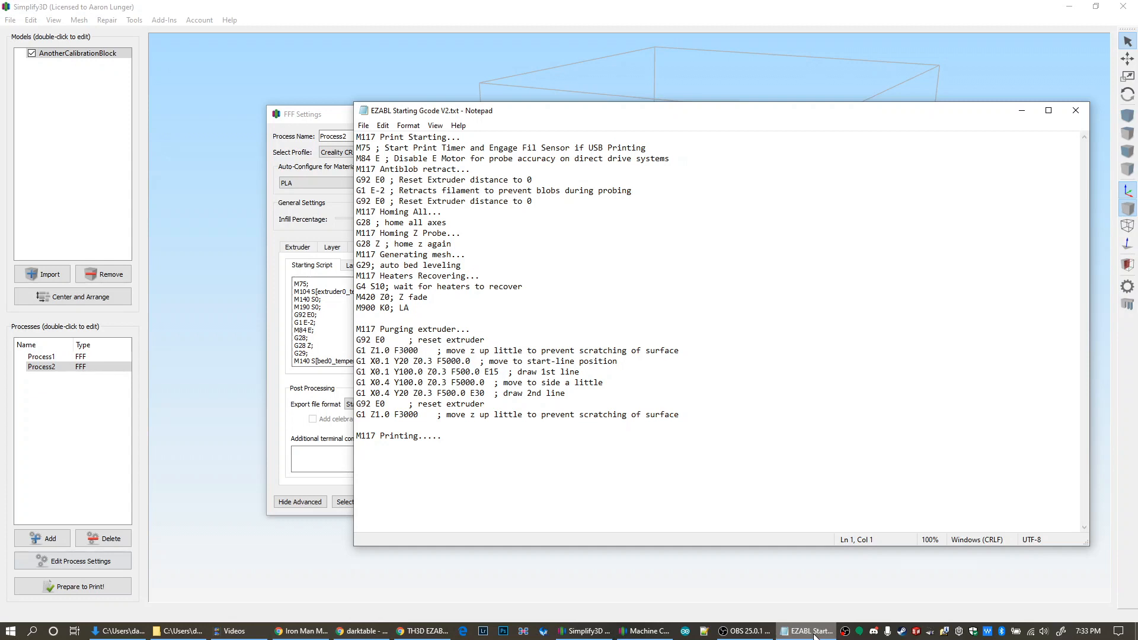
click(318, 330)
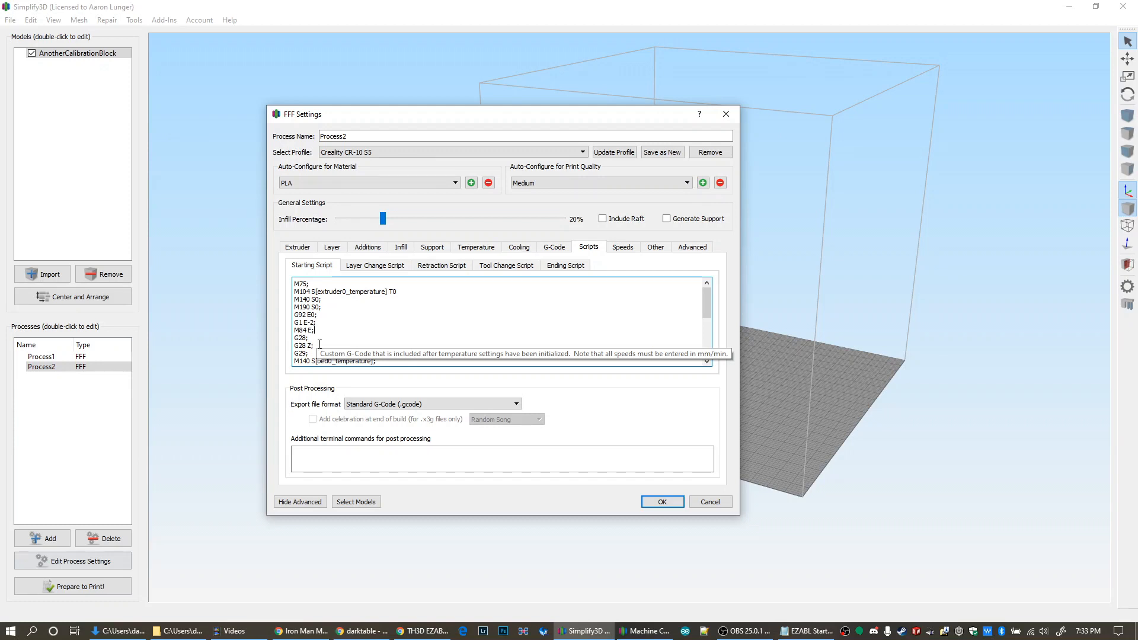
Add the line M190 S[bed0_temperature]; directly below the M140 S[bed0_temperature]; line in Process2's starting script
scroll(327, 338, down, 2)
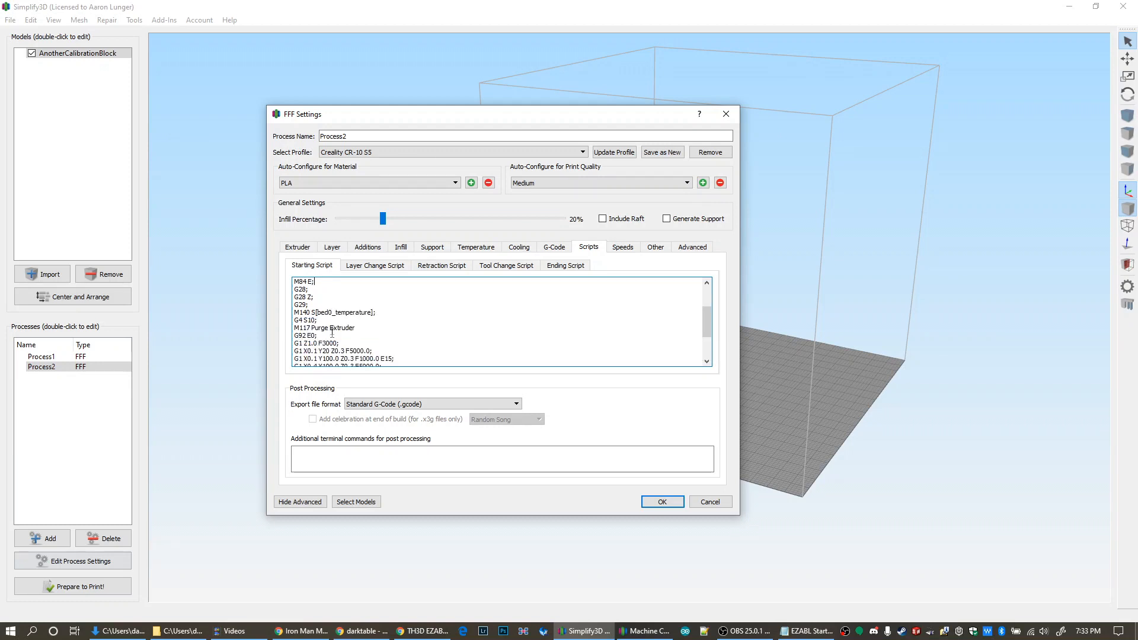
drag(296, 306, 311, 305)
click(319, 301)
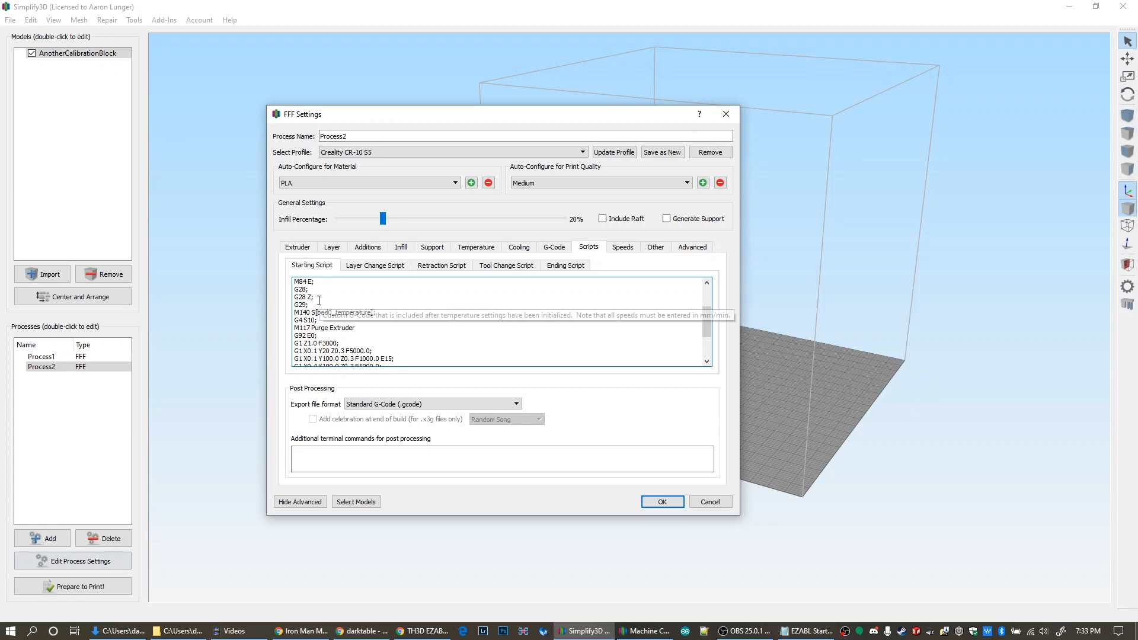
click(388, 312)
key(Return)
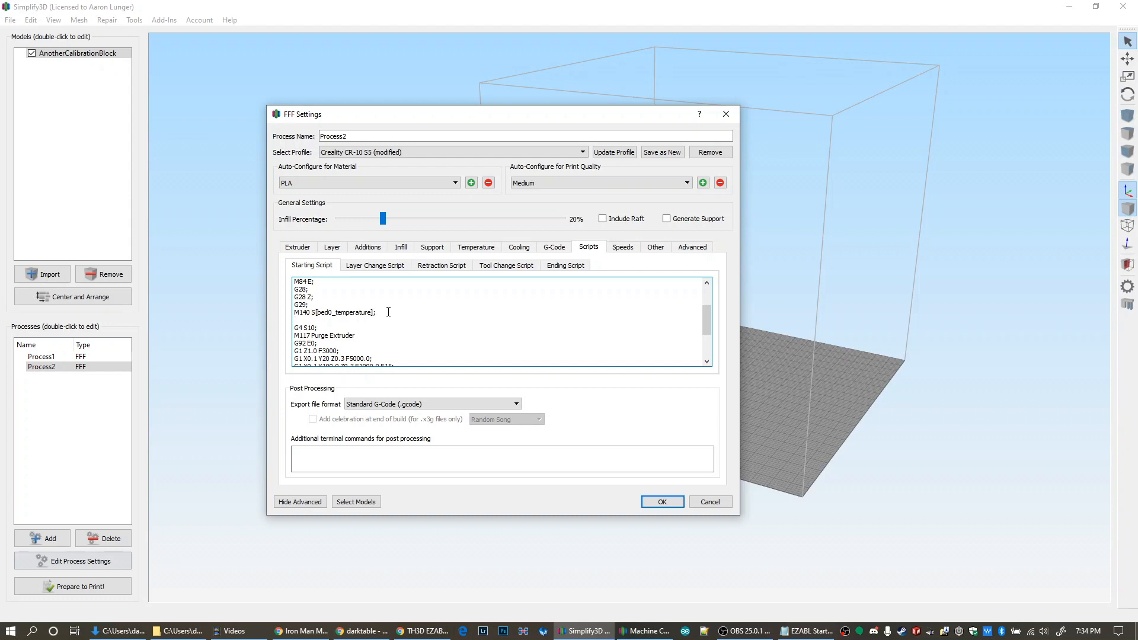
text(M)
text(189)
text(90)
text( S)
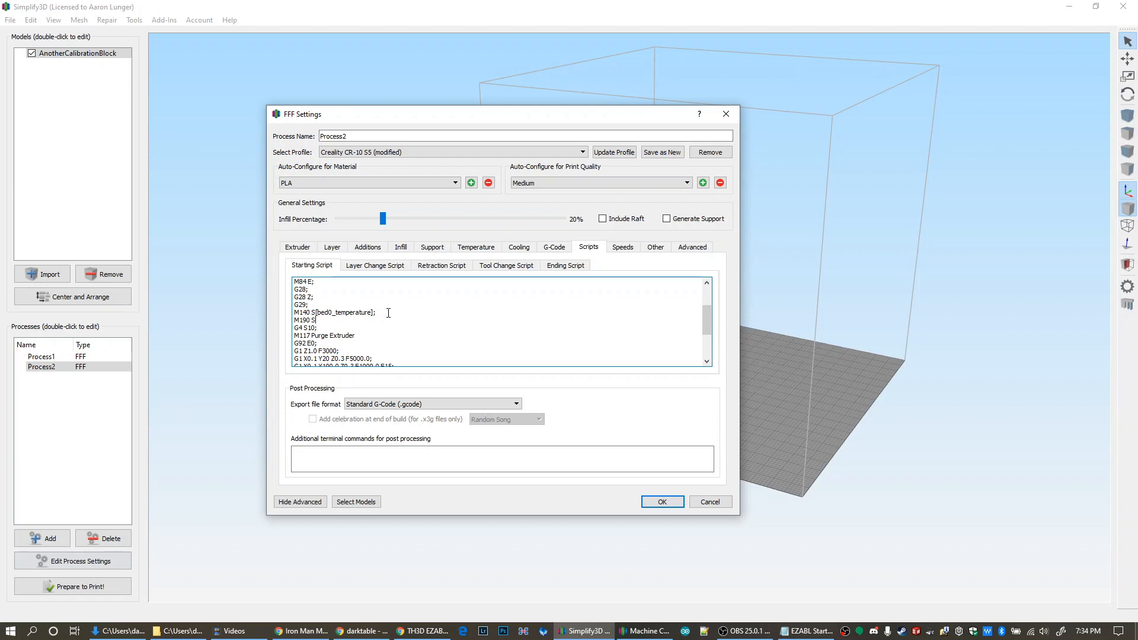
text([bed0_temperature)
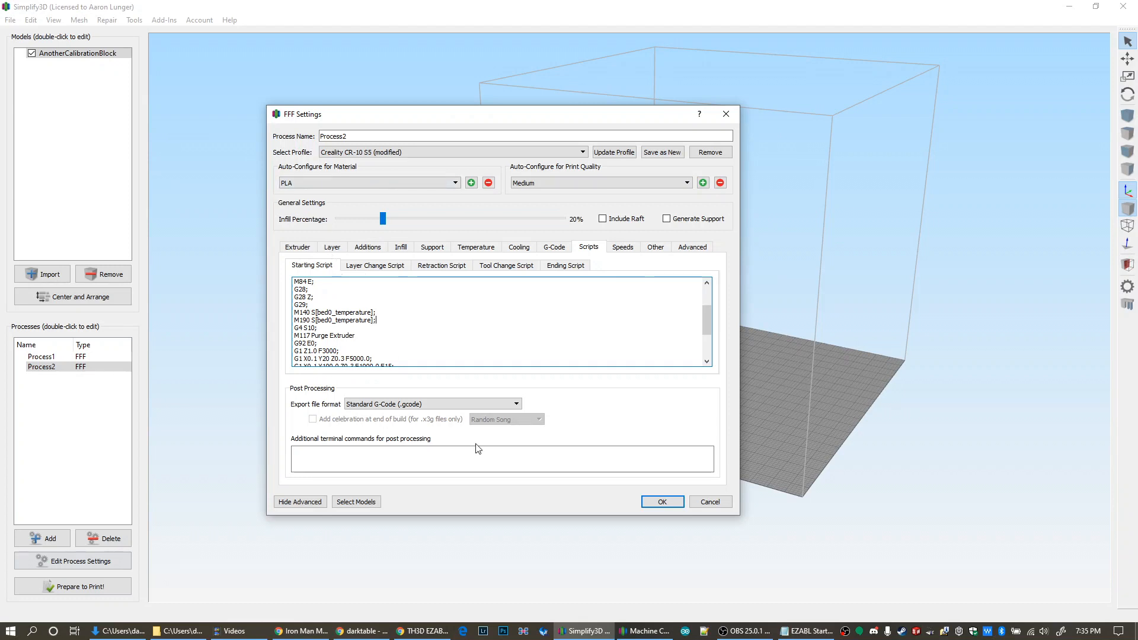
Review the purge commands through the end of the starting script, and accept Process2's modified settings
scroll(458, 293, down, 3)
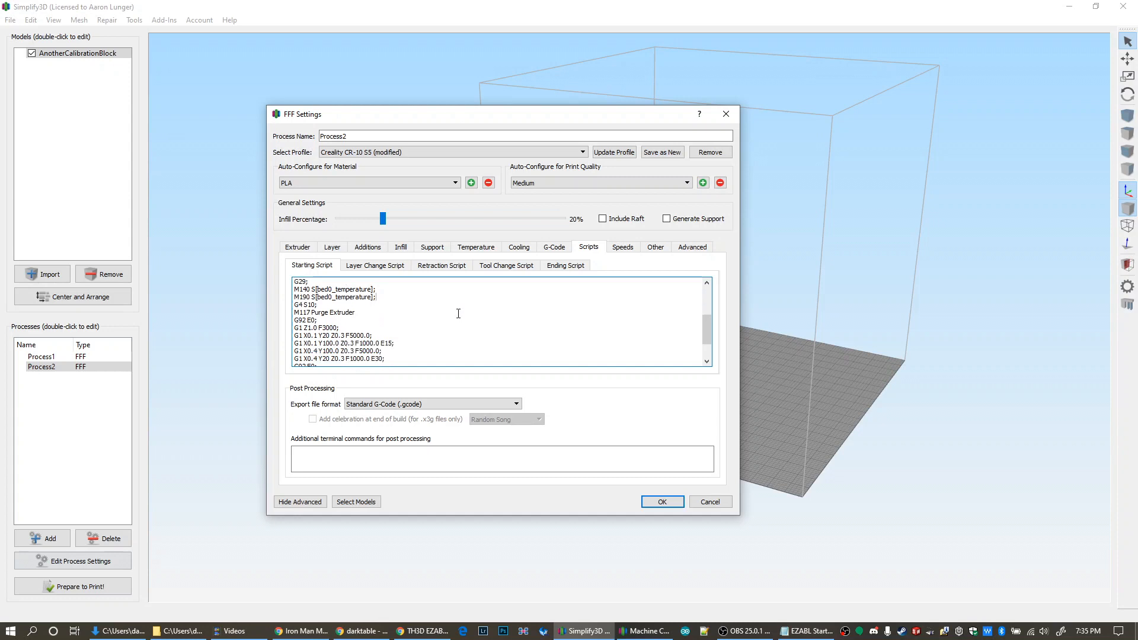
scroll(448, 343, up, 2)
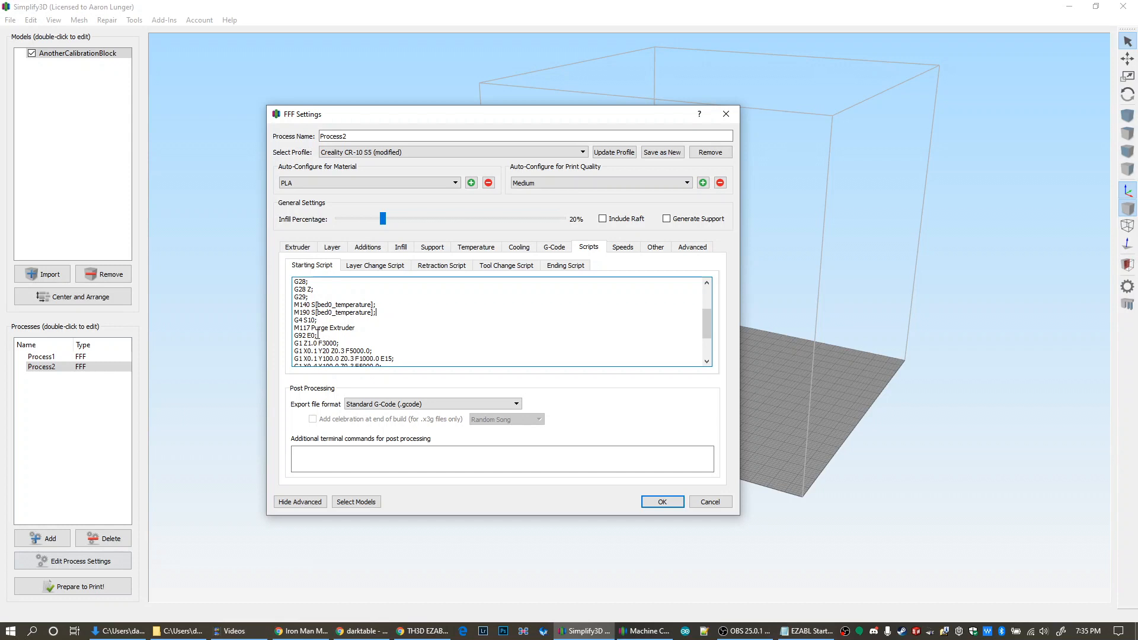
scroll(318, 334, down, 2)
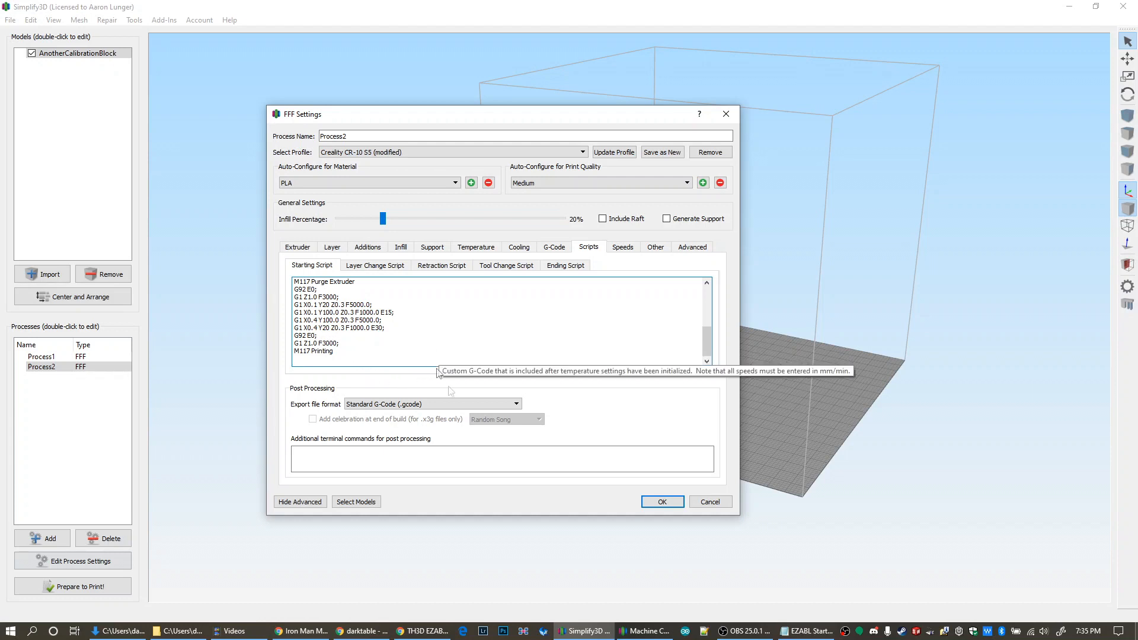
click(662, 503)
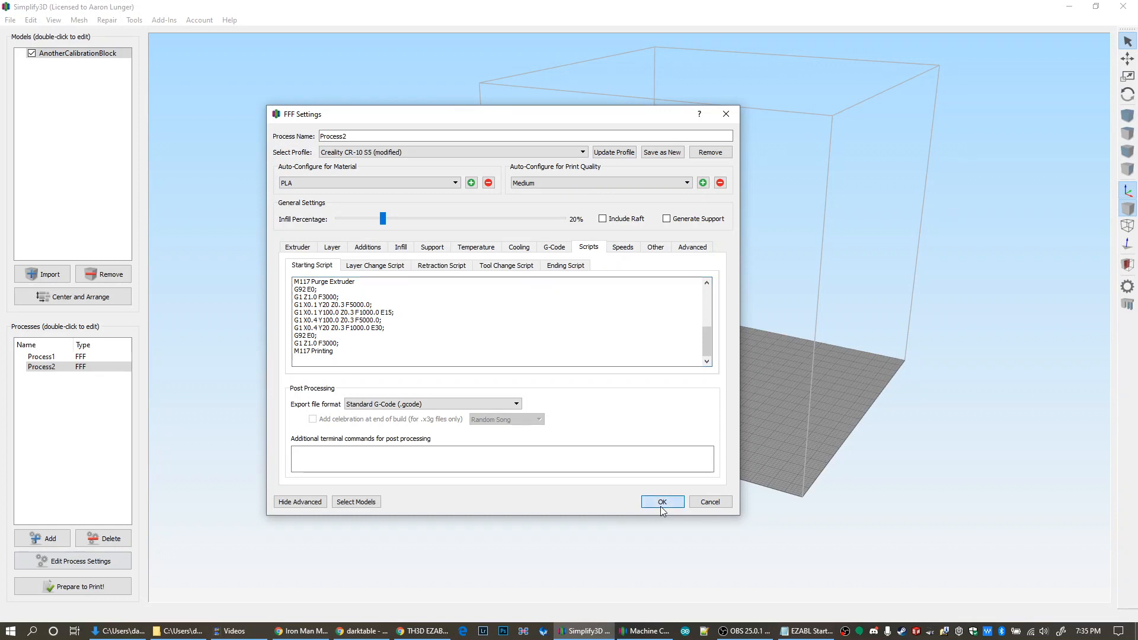
drag(662, 511, 417, 449)
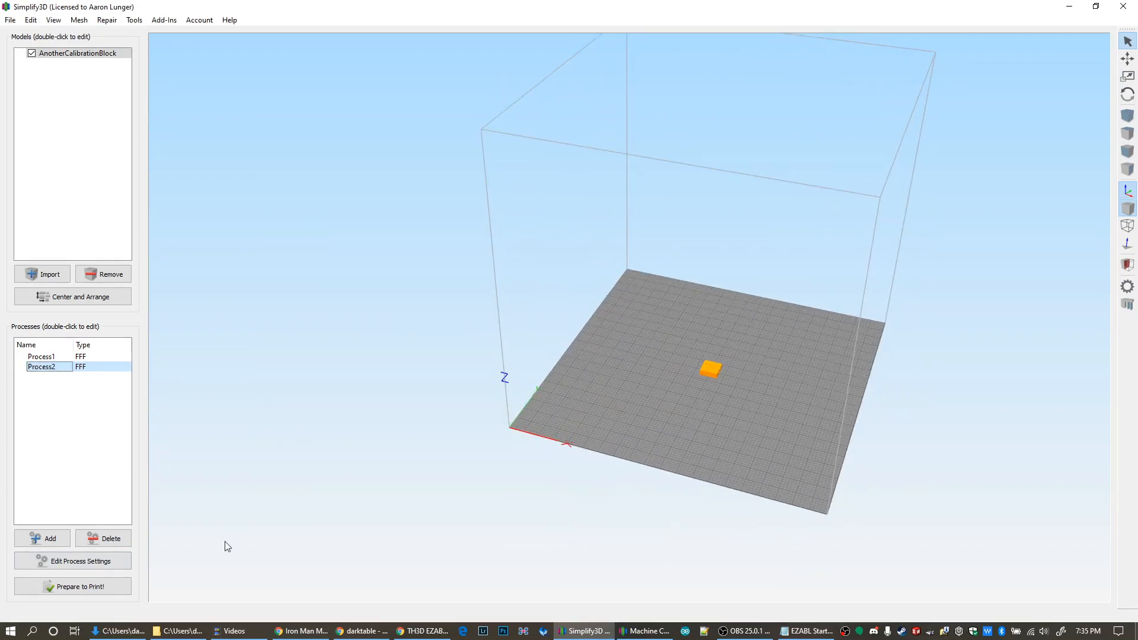